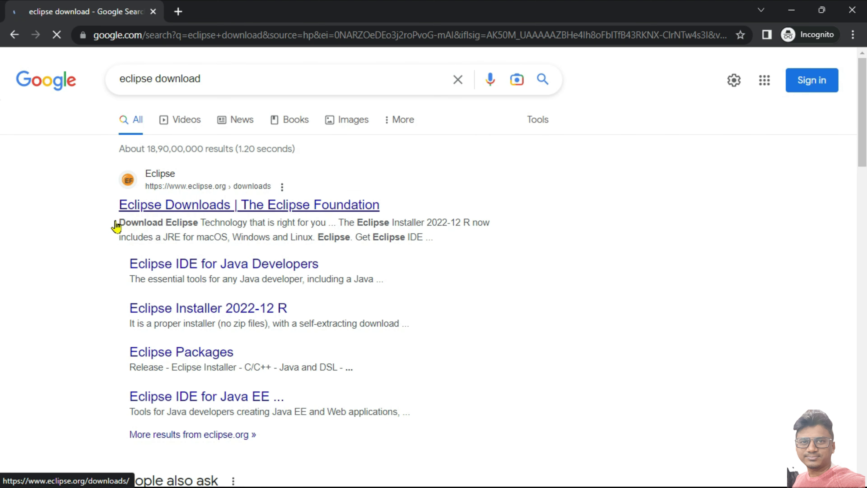
Step: Open the Eclipse Foundation downloads page and download the Eclipse IDE 2023-03 x86_64 installer, eclipse-inst-jre-win64.exe
{"action": "left_click", "coordinate": [188, 205]}
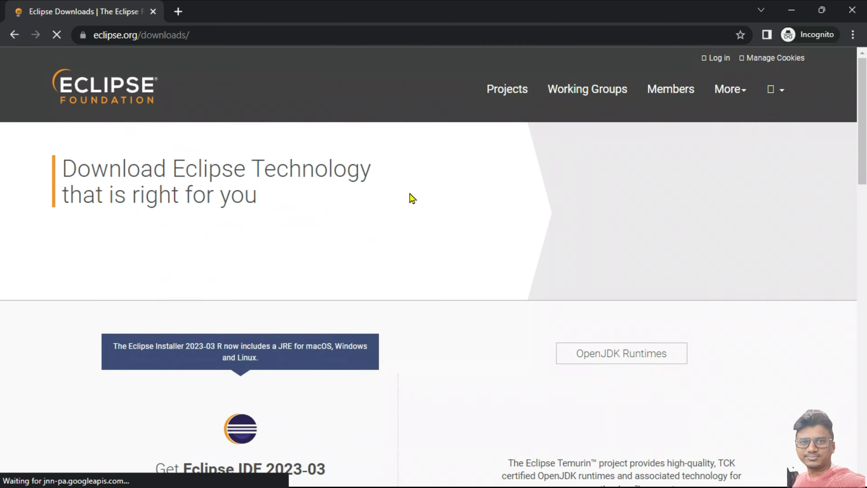
{"action": "scroll", "coordinate": [436, 201], "scroll_direction": "down", "scroll_amount": 5}
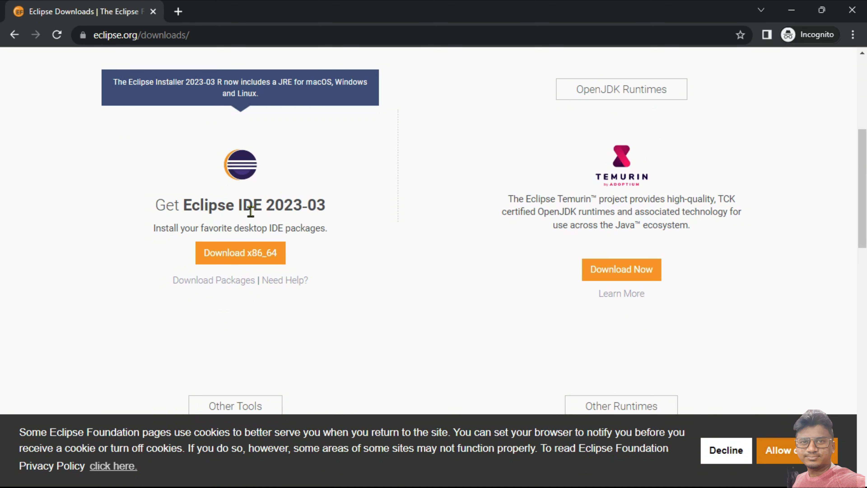
{"action": "left_click", "coordinate": [243, 262]}
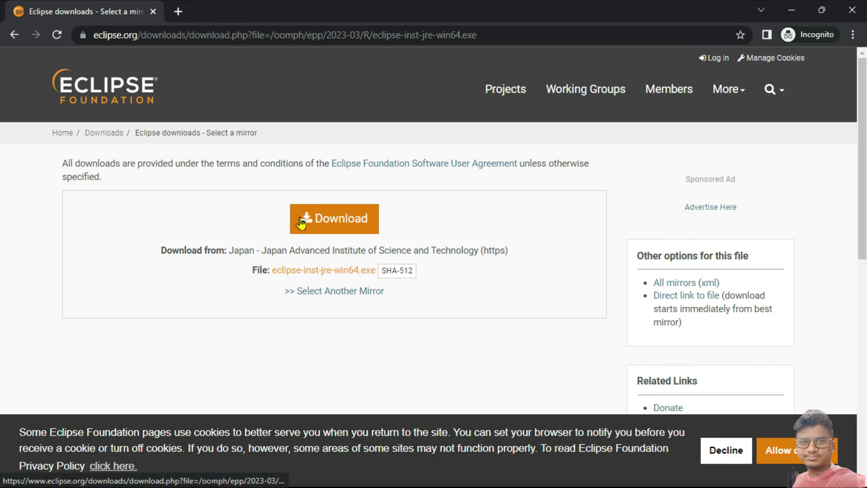
{"action": "left_click", "coordinate": [334, 274]}
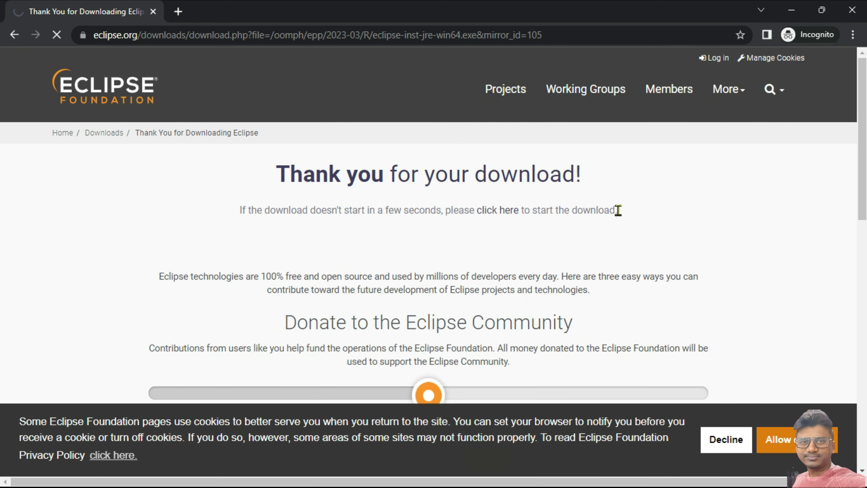
{"action": "left_click", "coordinate": [816, 440]}
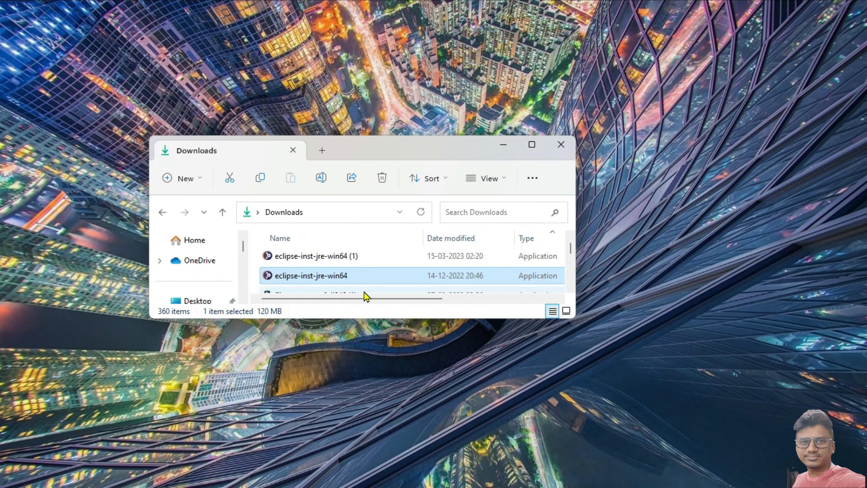
Step: Run eclipse-inst-jre-win64 from the Downloads folder and choose the Eclipse IDE for Enterprise Java and Web Developers package
{"action": "double_click", "coordinate": [328, 281]}
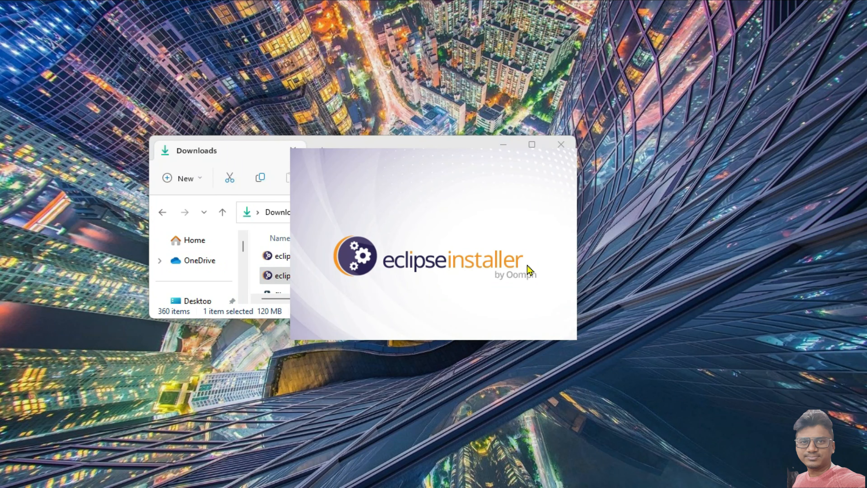
{"action": "left_click_drag", "start_coordinate": [342, 101], "coordinate": [312, 83]}
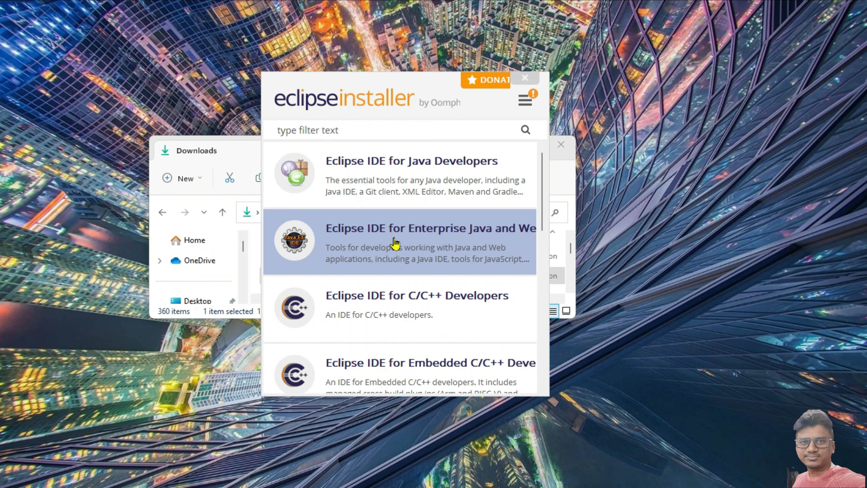
{"action": "left_click", "coordinate": [396, 243]}
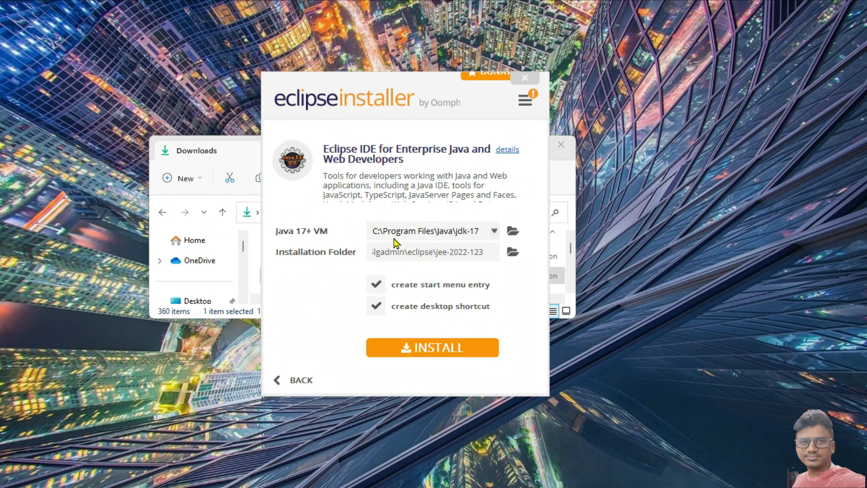
Step: Review the Java VM choices and the installation folder, and install the package using C:\Program Files\Java\jdk-17
{"action": "left_click_drag", "start_coordinate": [366, 83], "coordinate": [382, 75]}
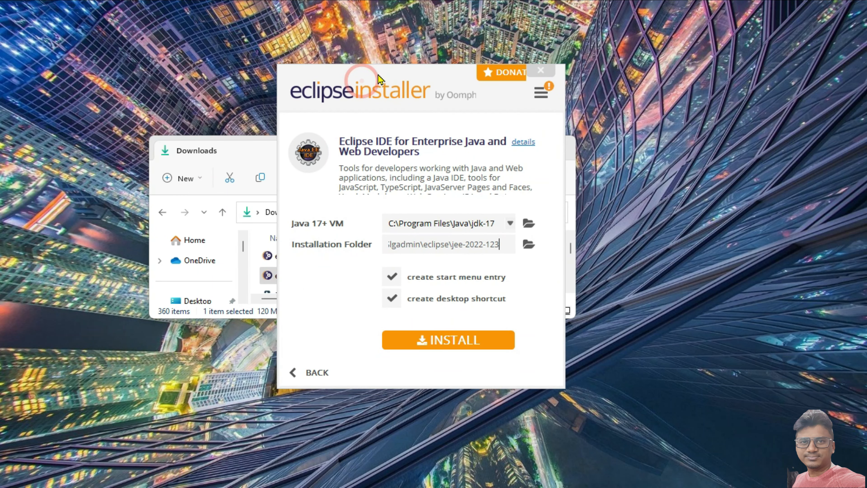
{"action": "left_click", "coordinate": [495, 225]}
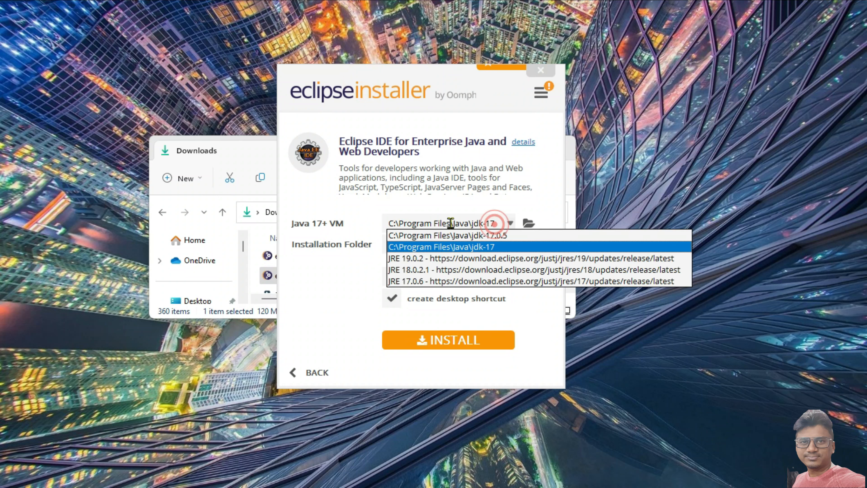
{"action": "left_click", "coordinate": [461, 210]}
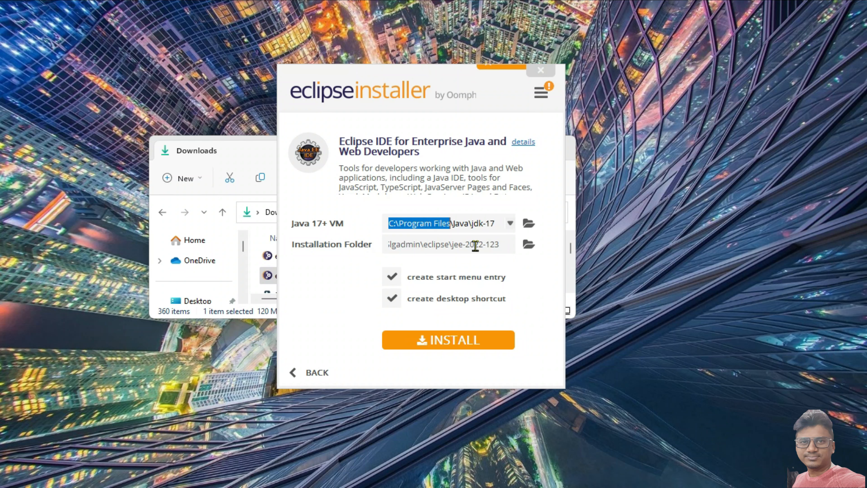
{"action": "left_click_drag", "start_coordinate": [474, 245], "coordinate": [475, 245]}
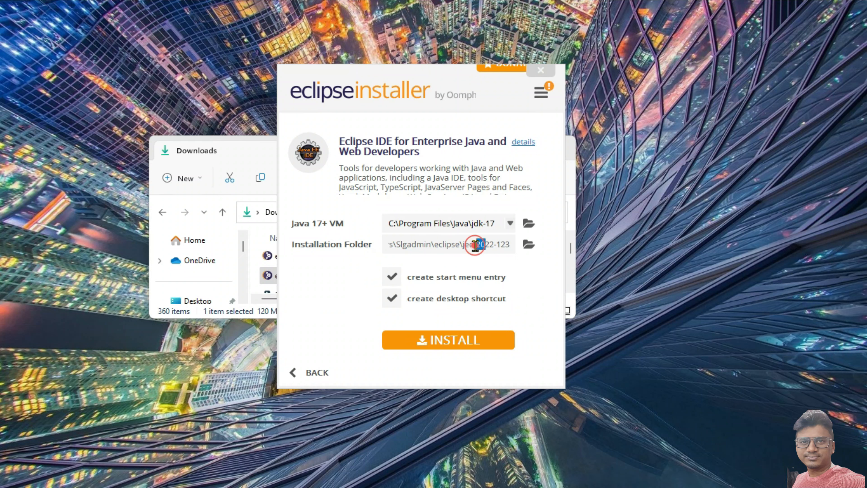
{"action": "left_click", "coordinate": [464, 348]}
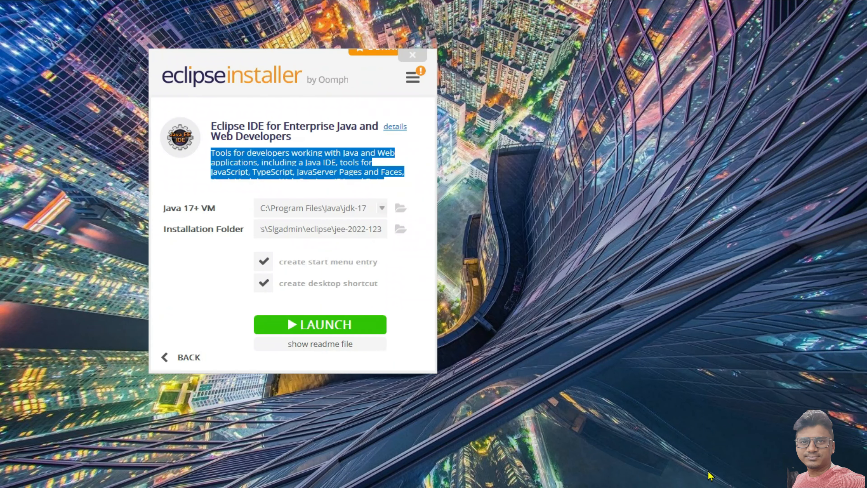
Step: Launch the installed Eclipse IDE with C:\JavaProgramming as its workspace directory
{"action": "mouse_move", "coordinate": [707, 486]}
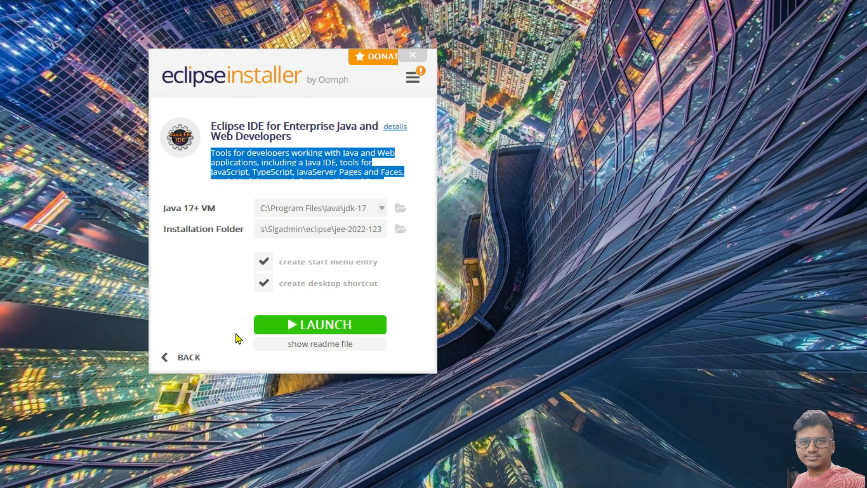
{"action": "left_click", "coordinate": [291, 326]}
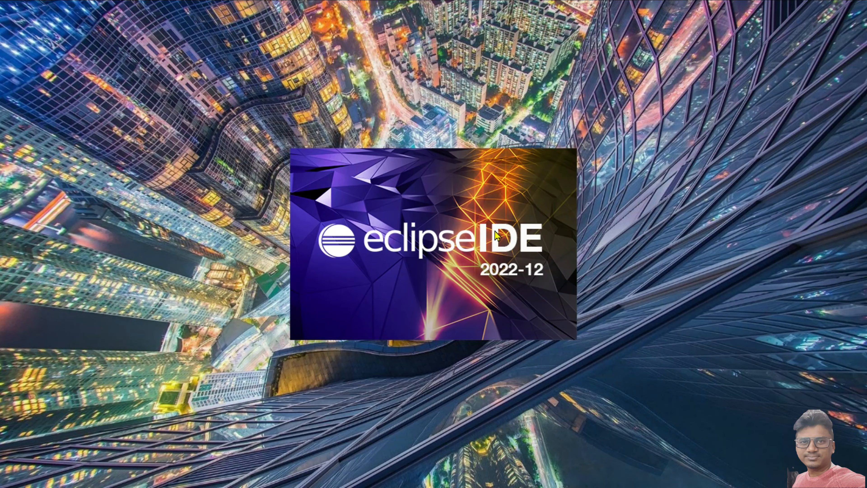
{"action": "left_click_drag", "start_coordinate": [392, 141], "coordinate": [394, 124]}
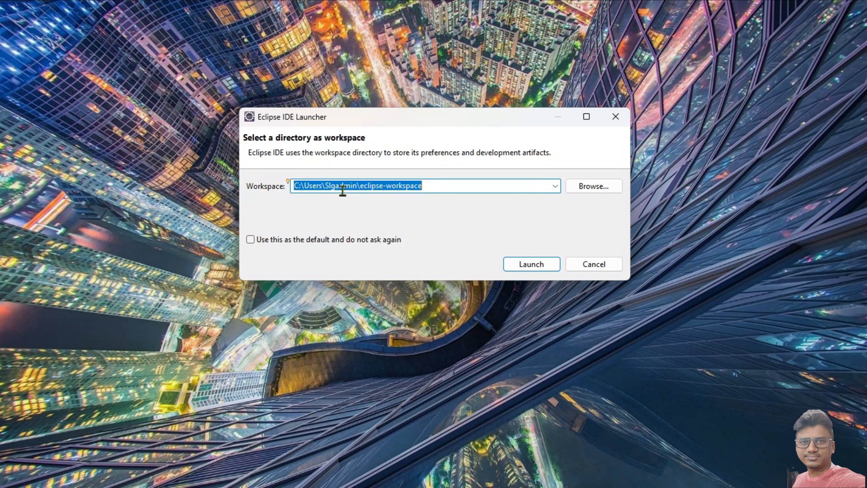
{"action": "double_click", "coordinate": [321, 187]}
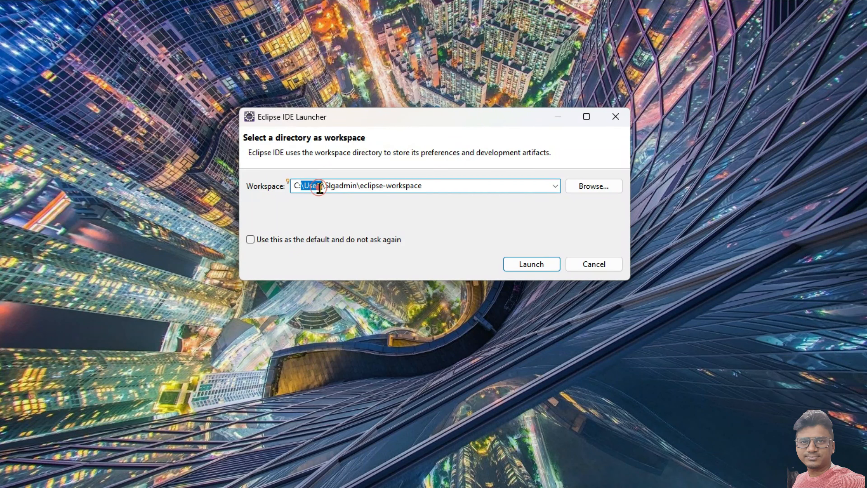
{"action": "double_click", "coordinate": [348, 186]}
{"action": "left_click_drag", "start_coordinate": [431, 186], "coordinate": [308, 187]}
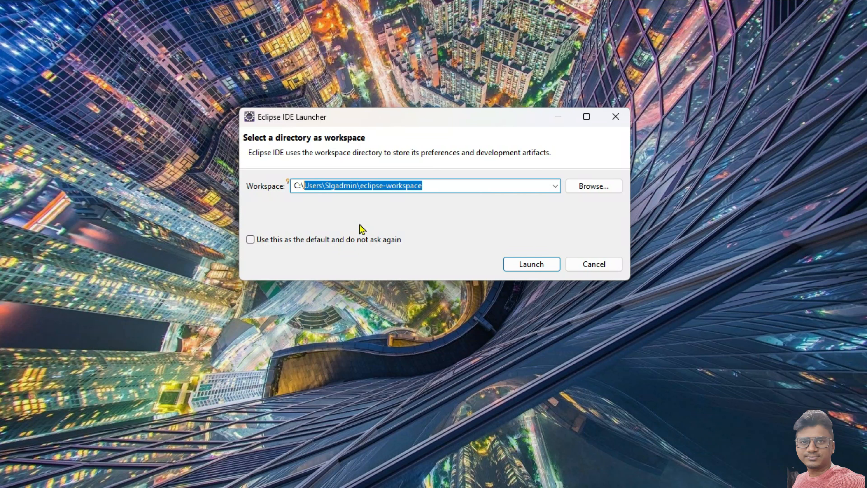
{"action": "type", "text": "JavaProgramming"}
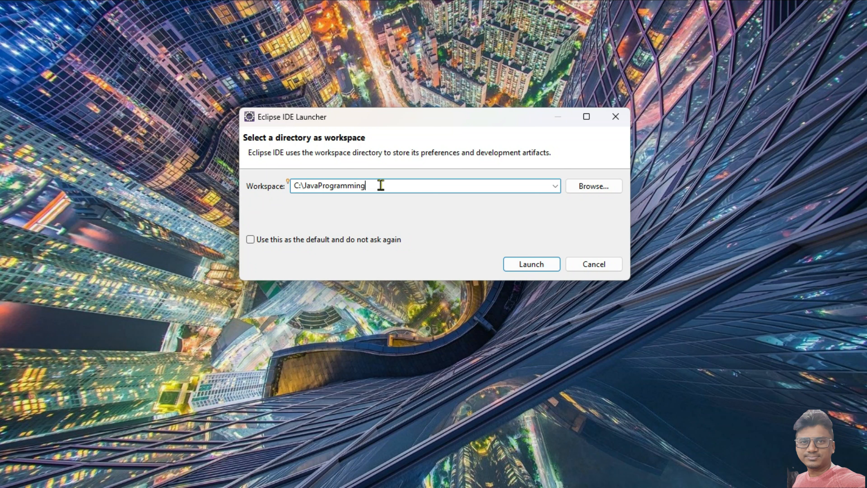
{"action": "left_click", "coordinate": [531, 265]}
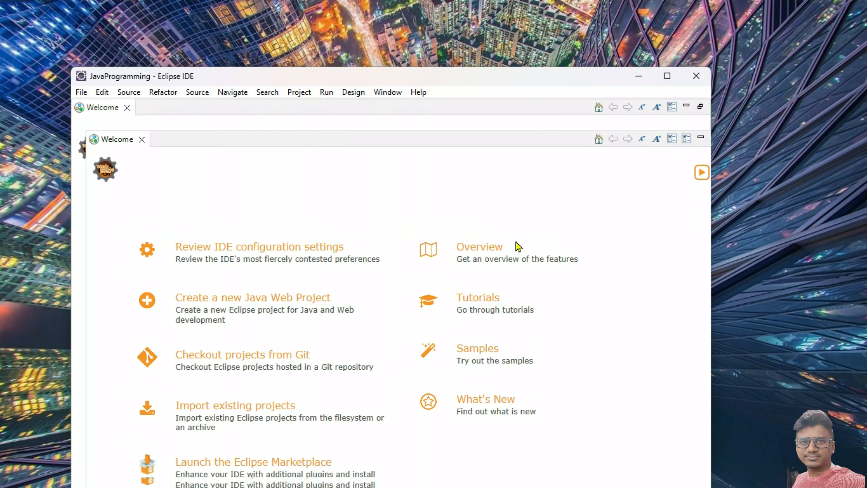
Step: Maximize the Eclipse window and close the Outline and Welcome views
{"action": "left_click", "coordinate": [667, 76]}
{"action": "left_click", "coordinate": [7, 56]}
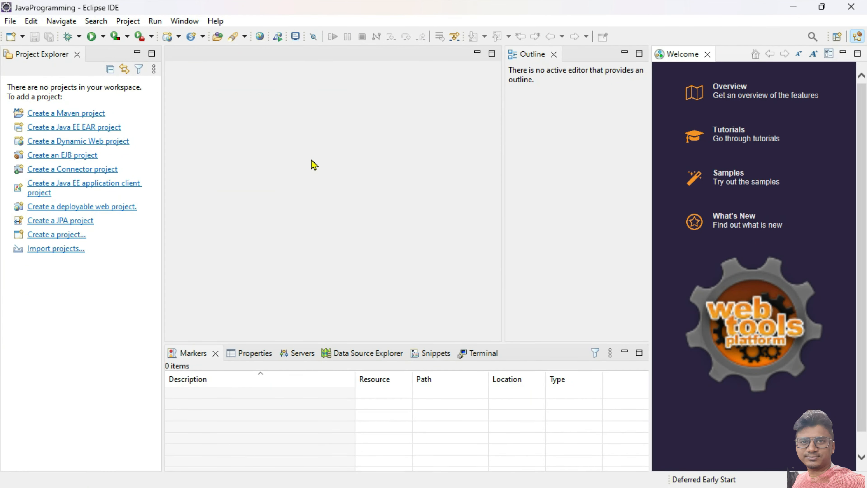
{"action": "left_click", "coordinate": [554, 54]}
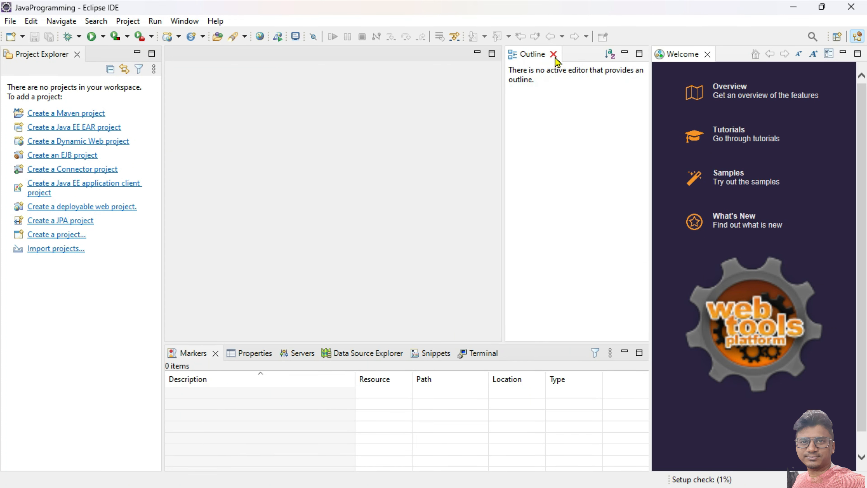
{"action": "left_click", "coordinate": [554, 54]}
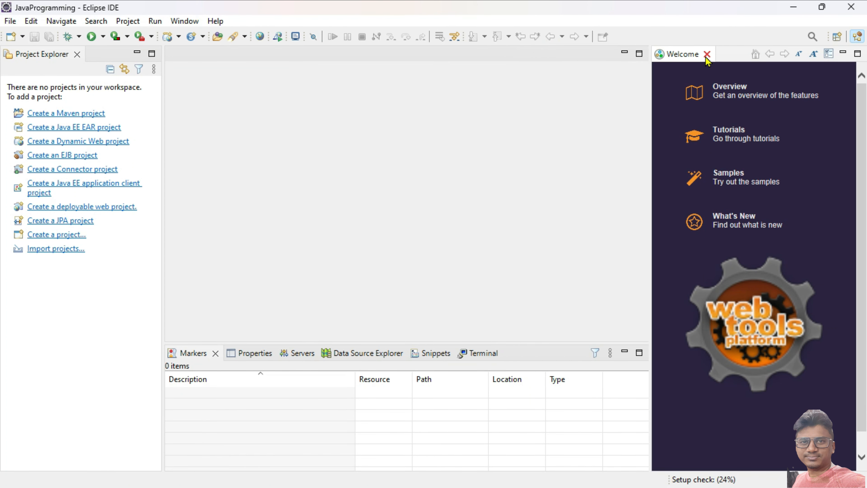
{"action": "left_click", "coordinate": [706, 54]}
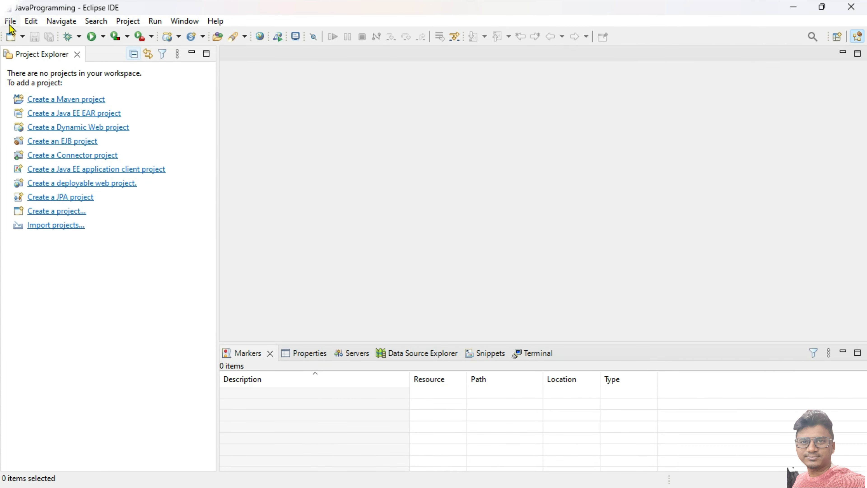
{"action": "left_click", "coordinate": [10, 23]}
{"action": "left_click", "coordinate": [23, 35]}
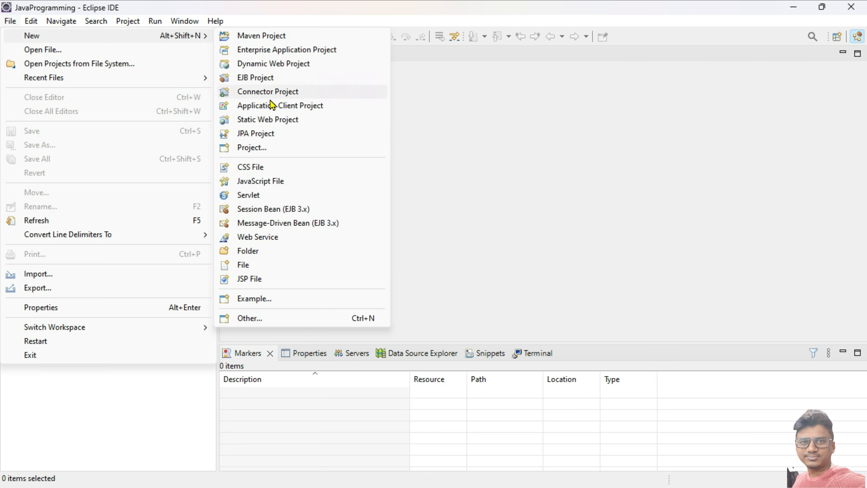
{"action": "left_click", "coordinate": [267, 155]}
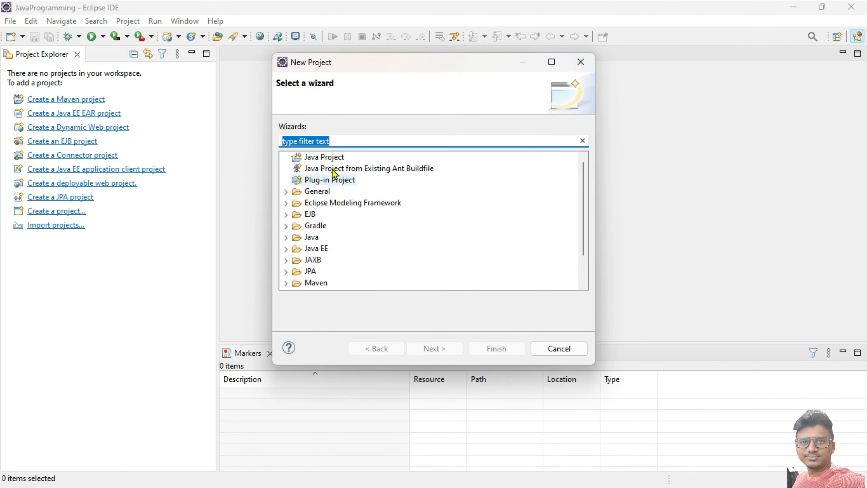
{"action": "left_click", "coordinate": [320, 158]}
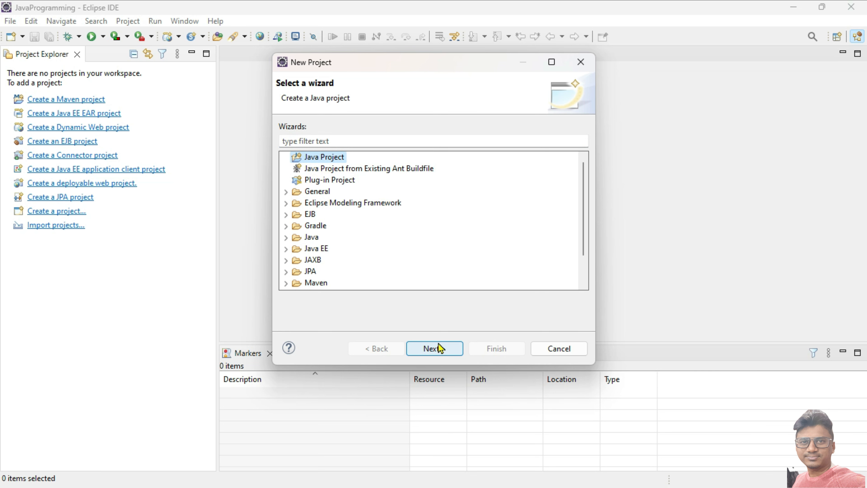
{"action": "left_click", "coordinate": [559, 349]}
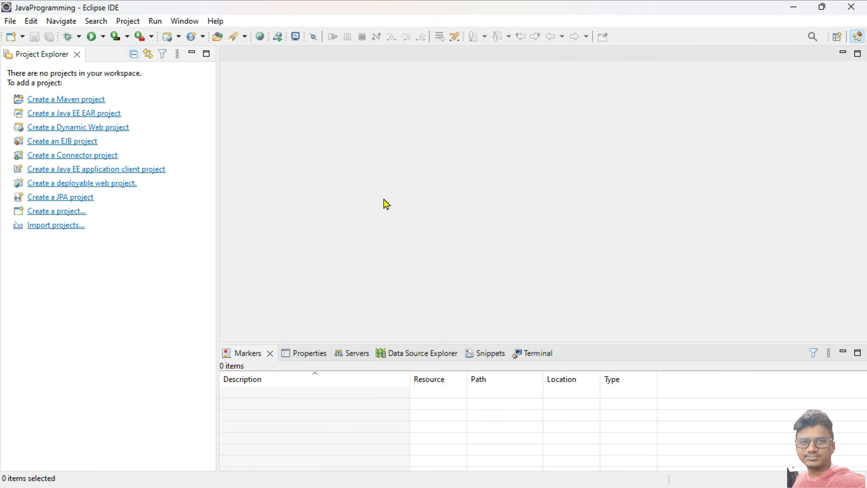
Step: Create a Java project named JavaProg with the default JavaSE-17 settings and switch to the Java perspective
{"action": "left_click", "coordinate": [61, 215]}
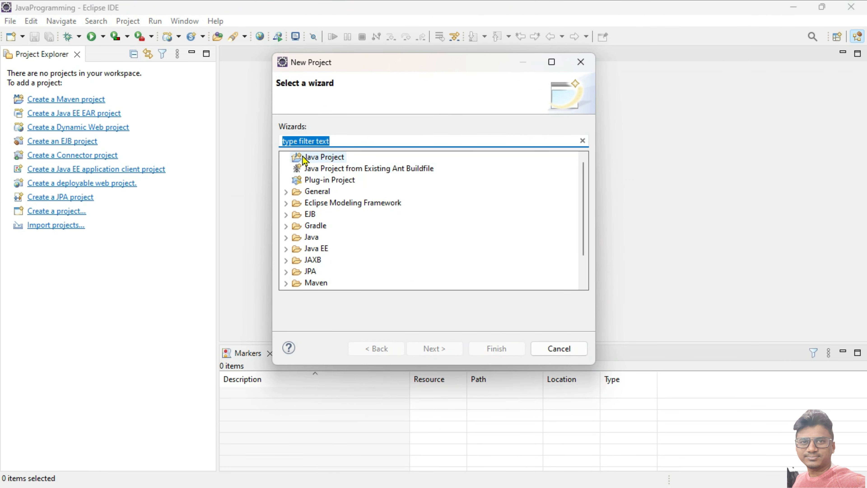
{"action": "left_click", "coordinate": [327, 163]}
{"action": "double_click", "coordinate": [325, 159]}
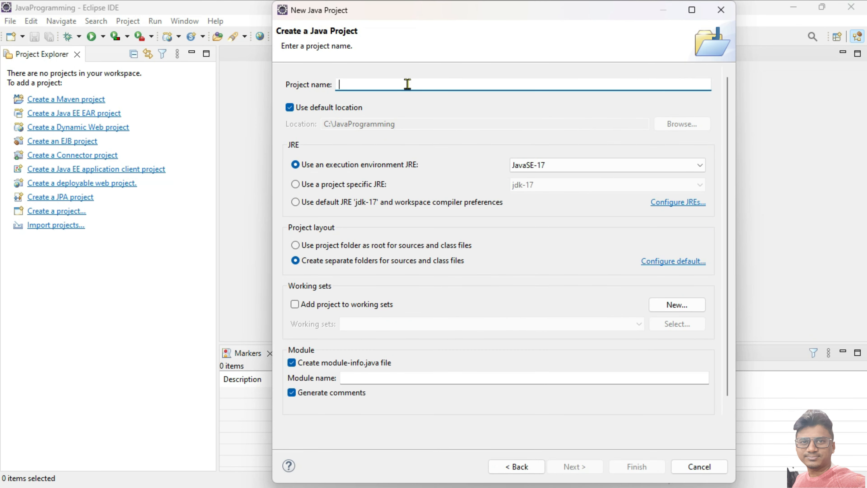
{"action": "type", "text": "JavaProg"}
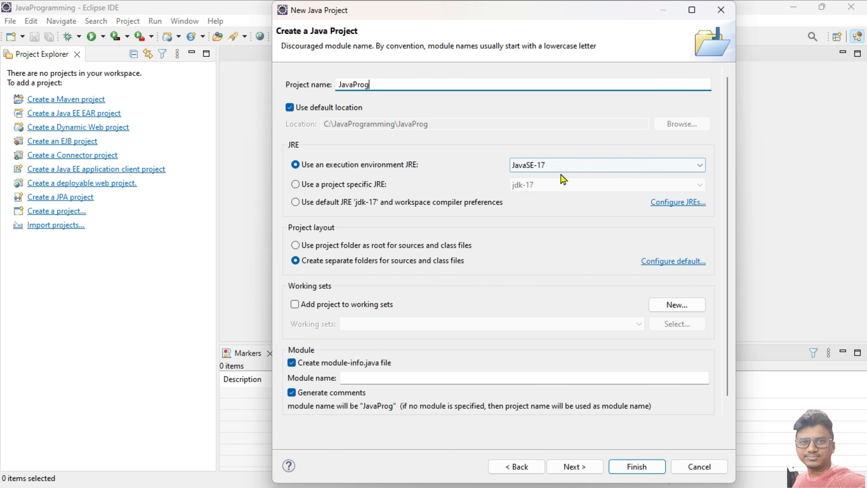
{"action": "left_click", "coordinate": [644, 467]}
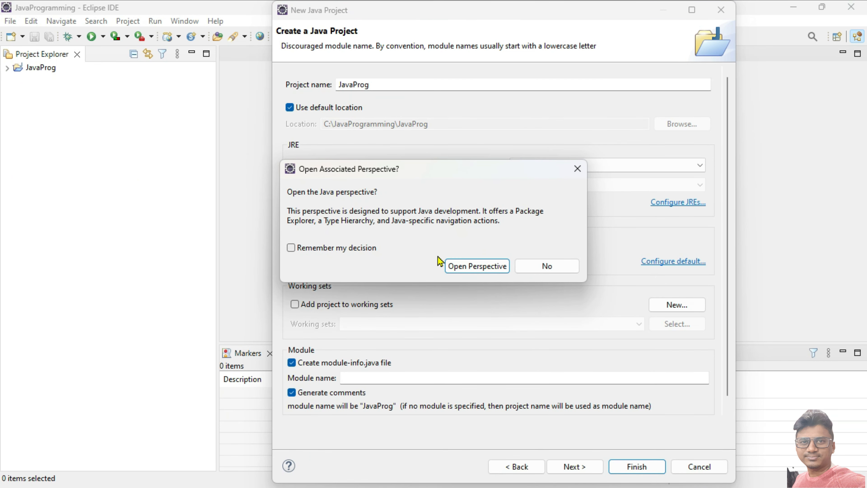
{"action": "left_click", "coordinate": [479, 270]}
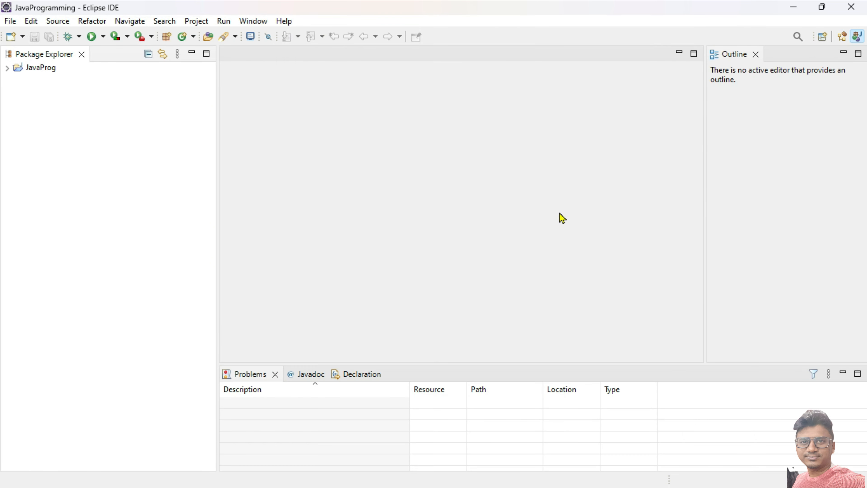
Step: Expand the JavaProg project and its src folder in the project tree
{"action": "left_click", "coordinate": [15, 68]}
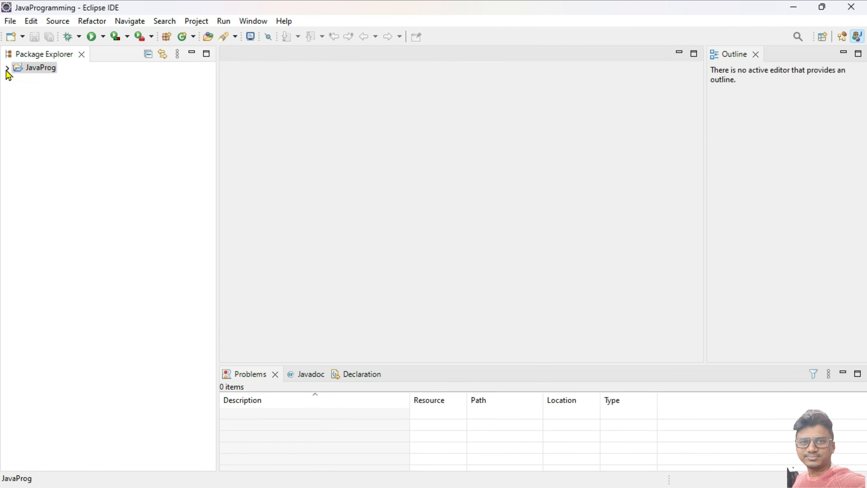
{"action": "left_click", "coordinate": [7, 68]}
{"action": "left_click", "coordinate": [17, 91]}
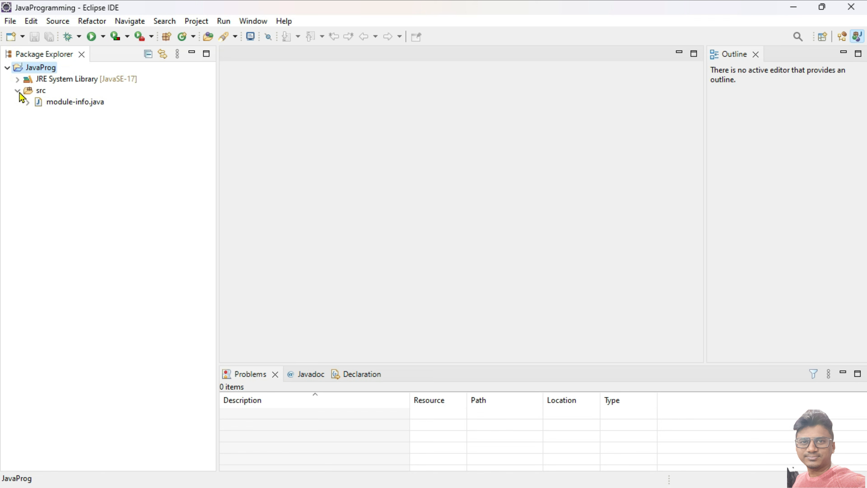
Step: Open module-info.java from the src folder, and delete that file from the JavaProg project
{"action": "left_click", "coordinate": [70, 104]}
{"action": "double_click", "coordinate": [71, 103]}
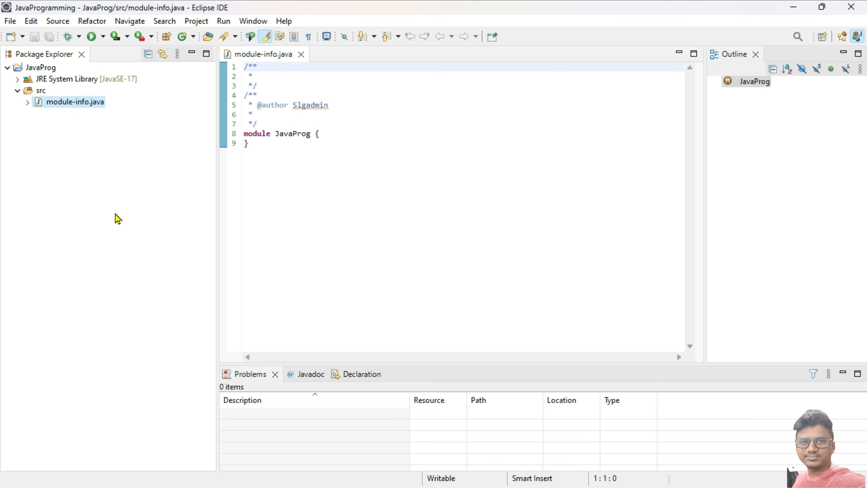
{"action": "right_click", "coordinate": [112, 240]}
{"action": "left_click", "coordinate": [119, 152]}
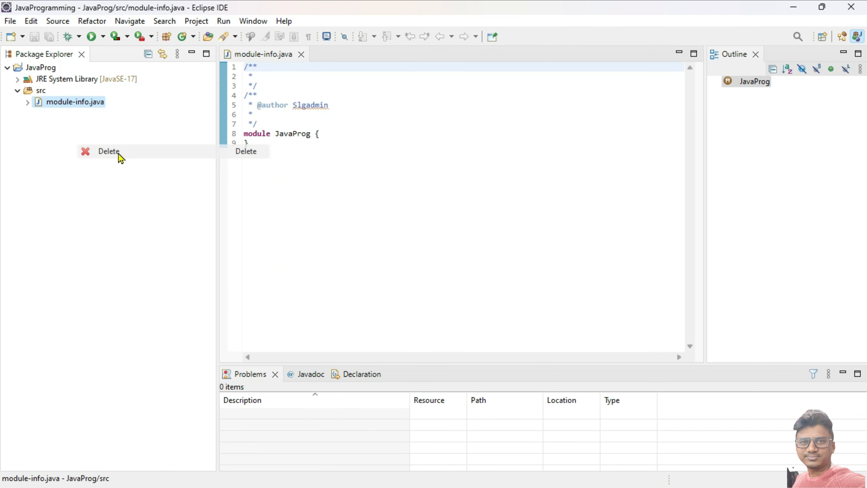
{"action": "left_click", "coordinate": [513, 271]}
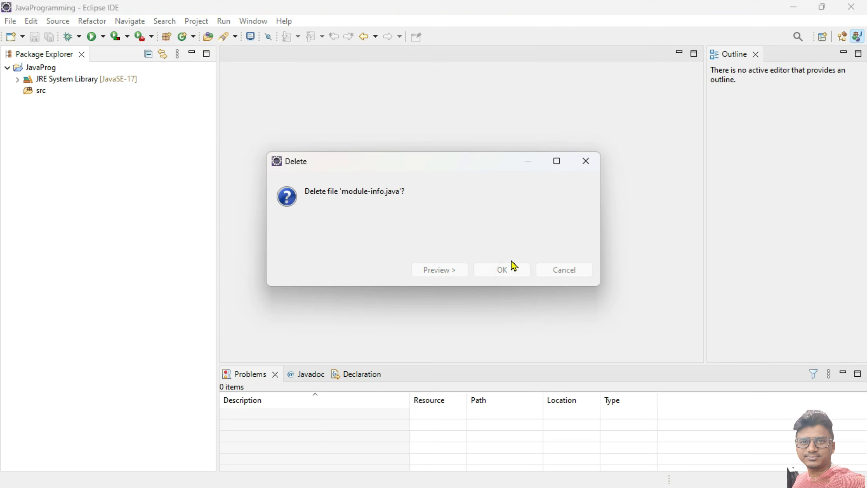
Step: Create a public class Sample in package javaprograms under src, with a public static void main method stub
{"action": "right_click", "coordinate": [37, 91]}
{"action": "mouse_move", "coordinate": [62, 98]}
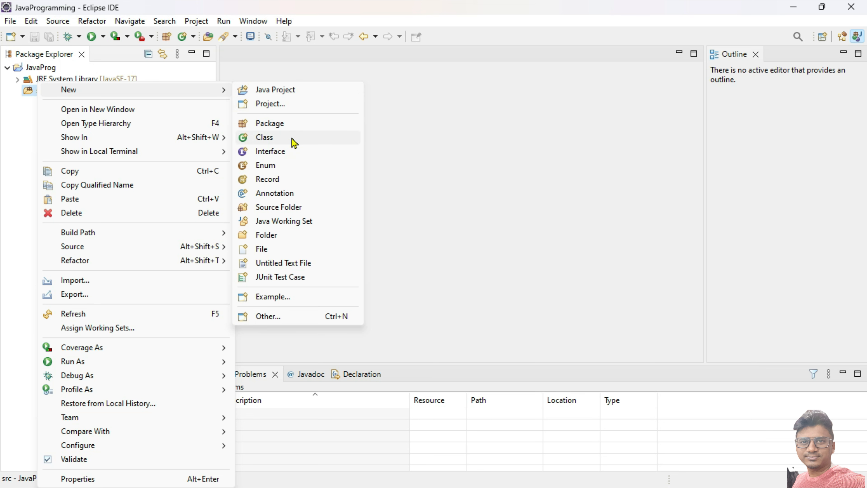
{"action": "left_click", "coordinate": [20, 129]}
{"action": "right_click", "coordinate": [44, 97]}
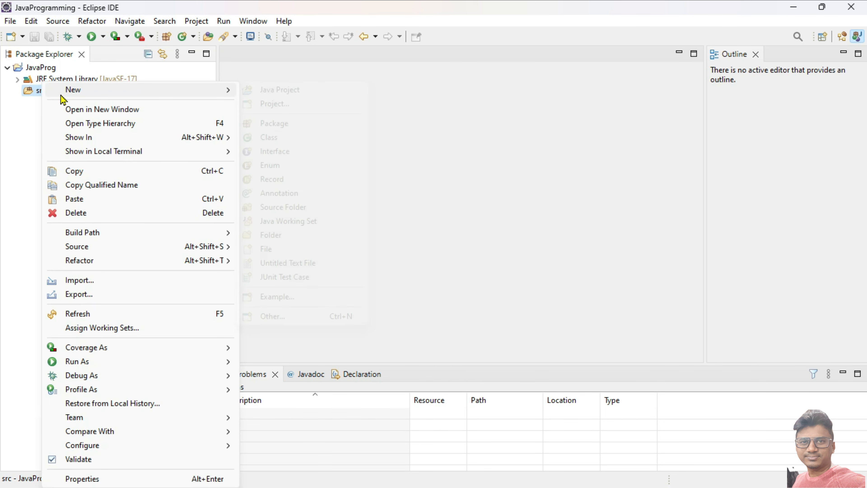
{"action": "mouse_move", "coordinate": [62, 97]}
{"action": "left_click", "coordinate": [304, 140]}
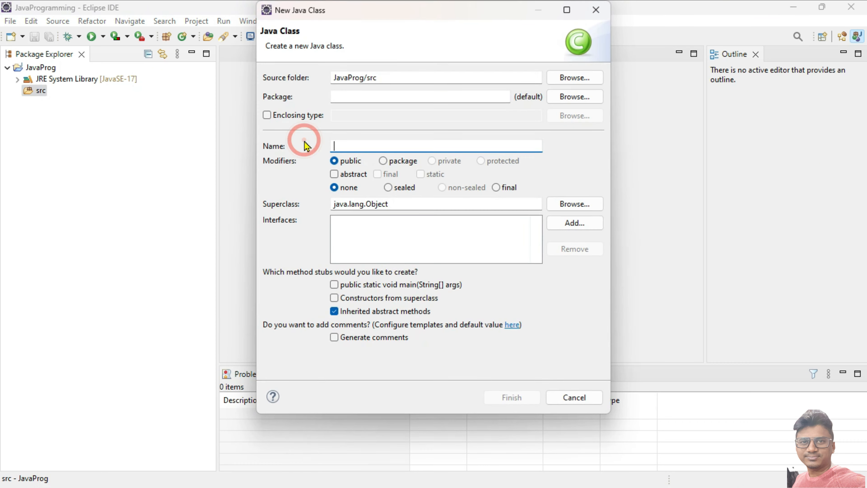
{"action": "type", "text": "Sample"}
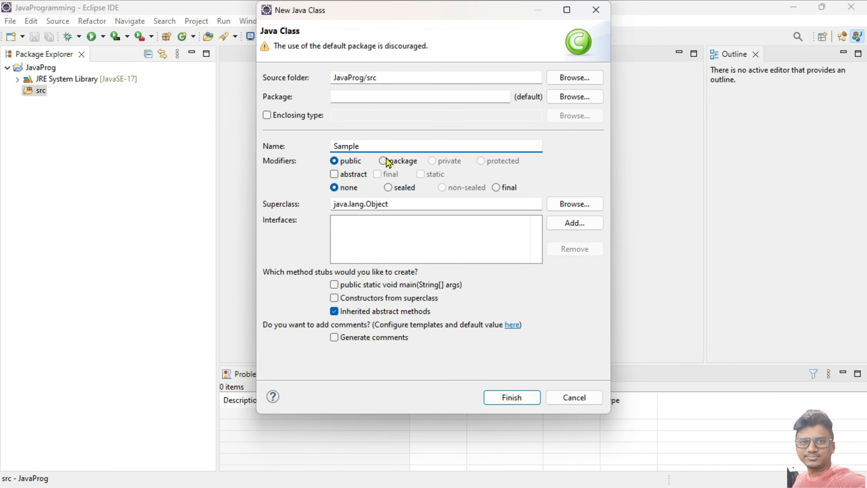
{"action": "left_click", "coordinate": [381, 288]}
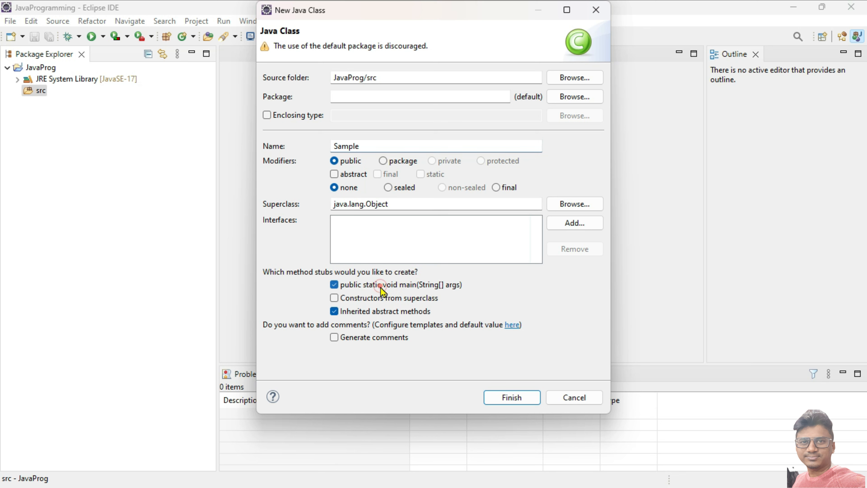
{"action": "left_click", "coordinate": [362, 97]}
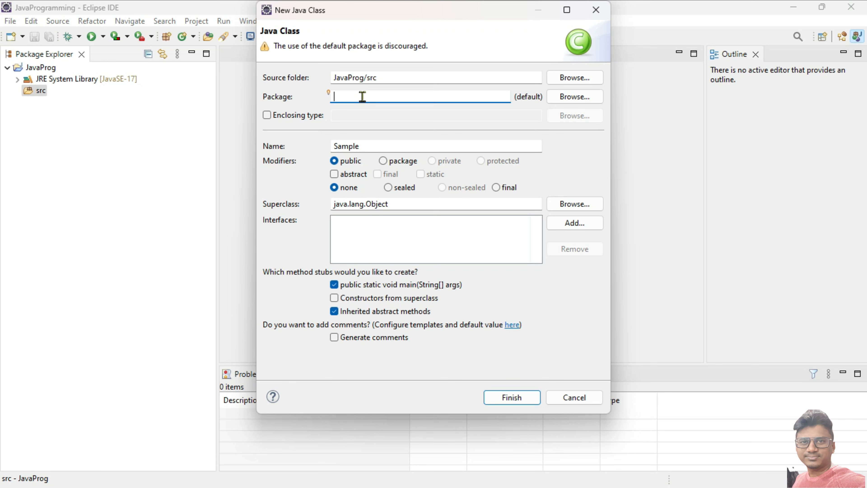
{"action": "type", "text": "javaprograms"}
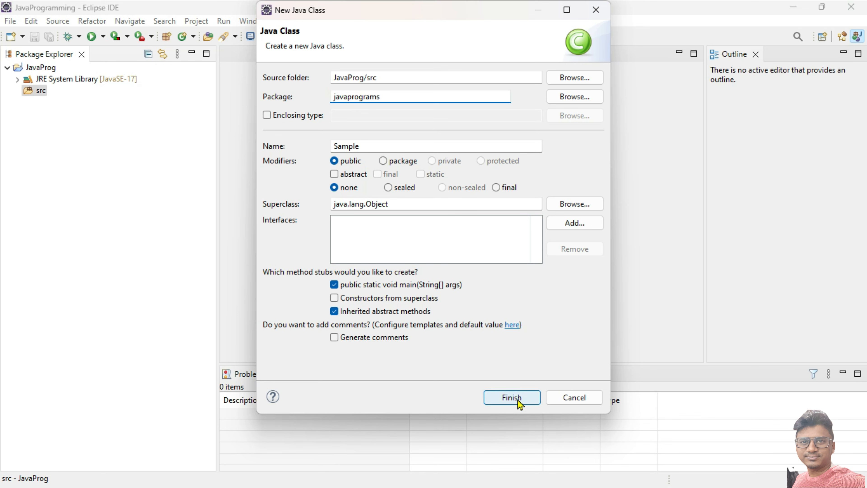
{"action": "left_click", "coordinate": [519, 401]}
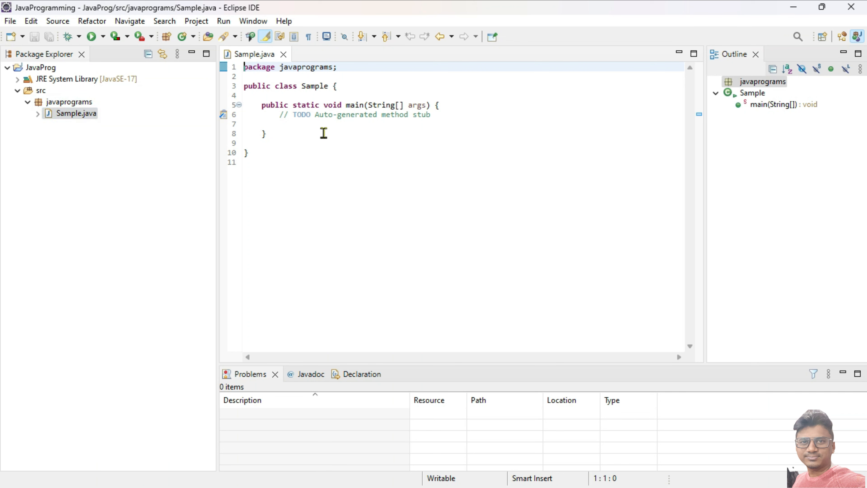
Step: Find the text editor font in the Colors and Fonts preferences by filtering for "font" and "text"
{"action": "left_click", "coordinate": [417, 124]}
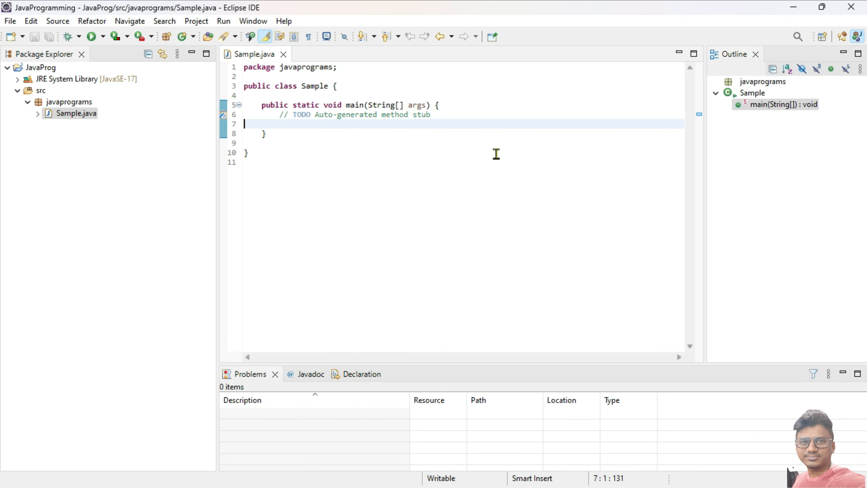
{"action": "left_click", "coordinate": [252, 21]}
{"action": "left_click", "coordinate": [284, 151]}
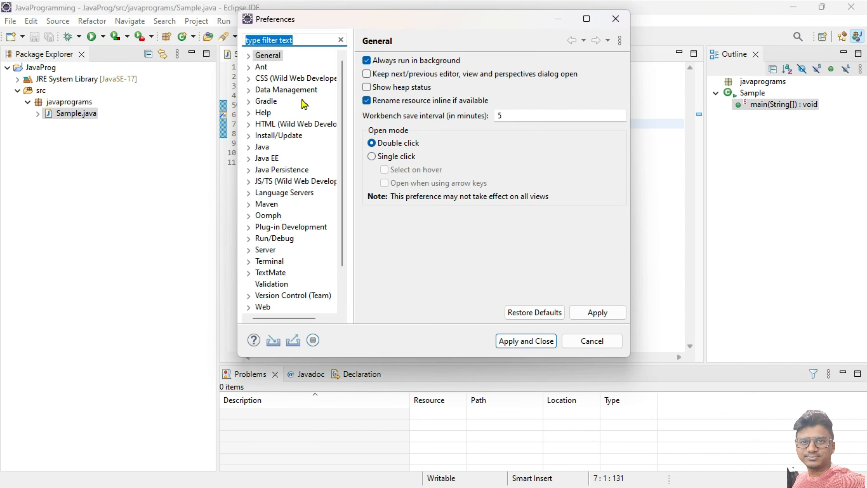
{"action": "type", "text": "font"}
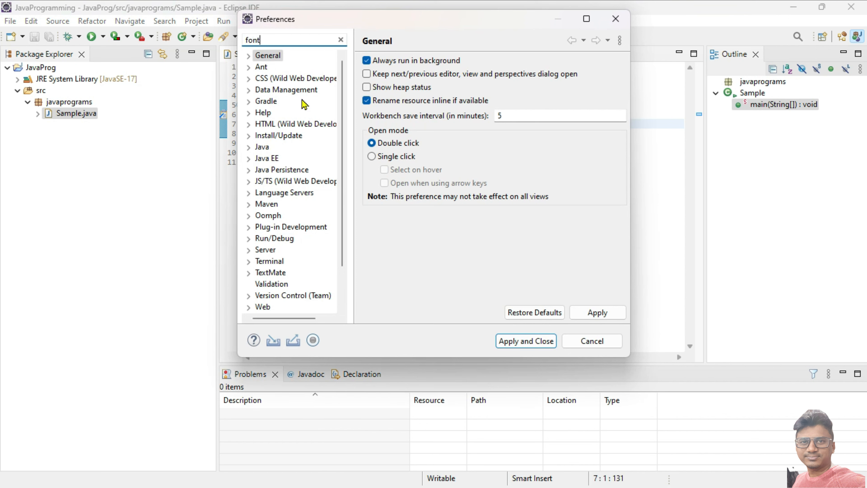
{"action": "left_click", "coordinate": [304, 79]}
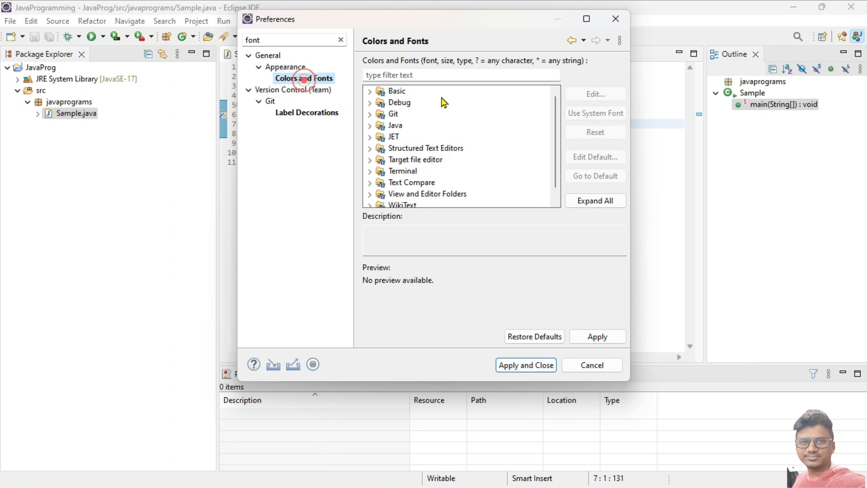
{"action": "left_click", "coordinate": [454, 78]}
{"action": "type", "text": "text"}
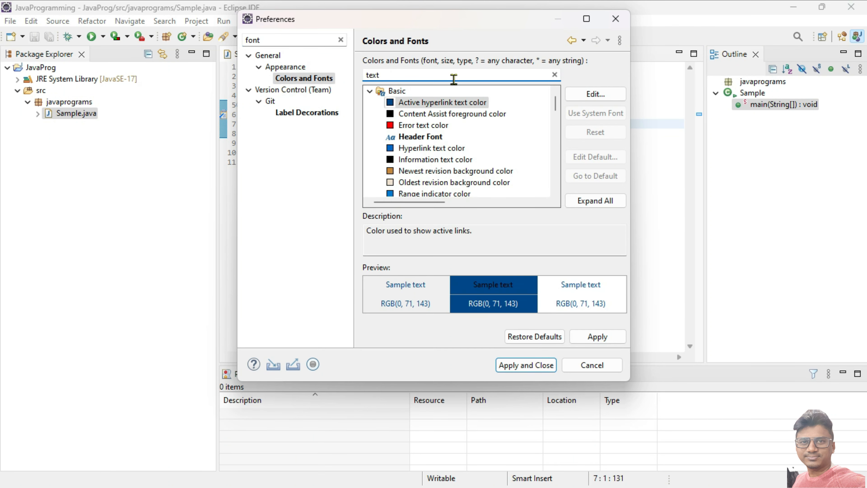
{"action": "scroll", "coordinate": [448, 147], "scroll_direction": "down", "scroll_amount": 2}
{"action": "left_click", "coordinate": [419, 147]}
Step: Set the editor's text font to Segoe UI Emoji, Regular, size 12, and apply the preferences
{"action": "left_click", "coordinate": [596, 93]}
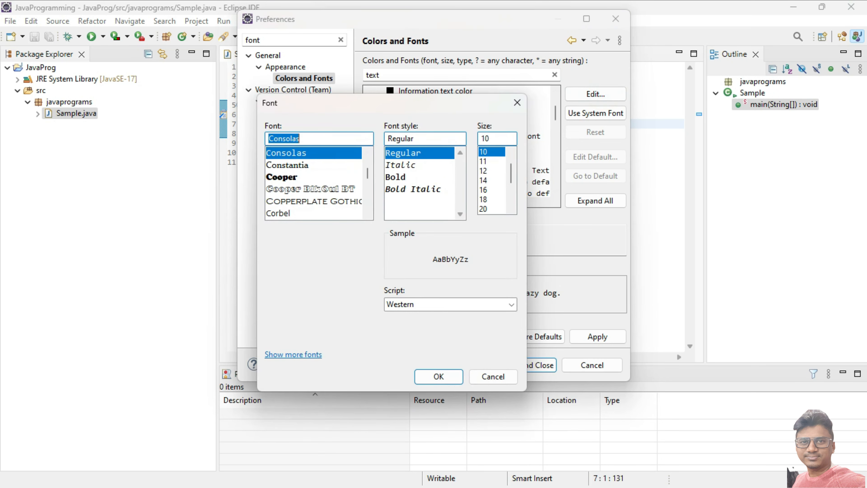
{"action": "type", "text": "se"}
{"action": "left_click", "coordinate": [318, 213]}
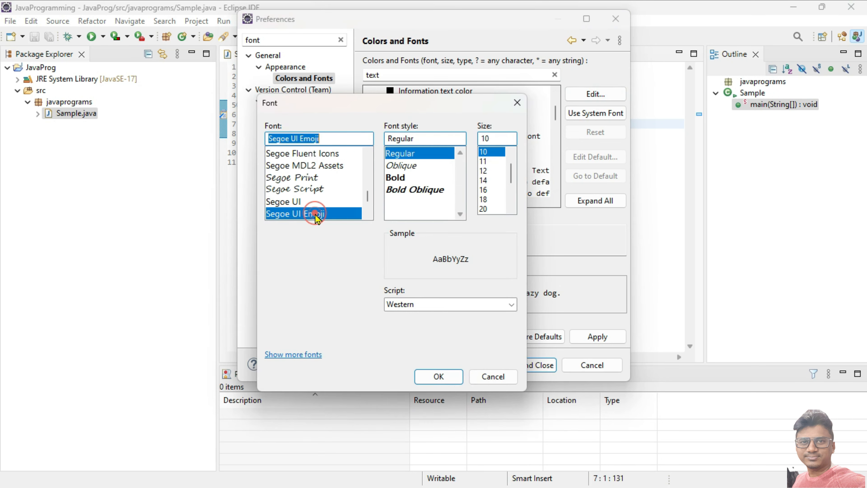
{"action": "left_click", "coordinate": [491, 171]}
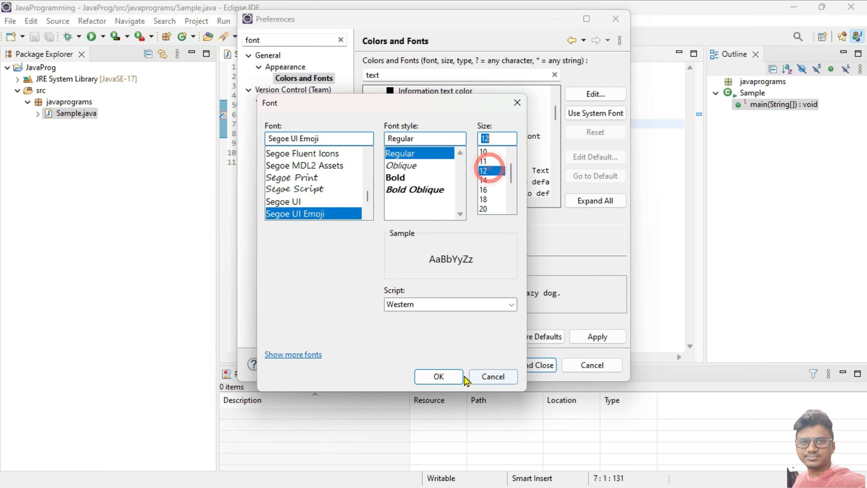
{"action": "left_click", "coordinate": [439, 376]}
{"action": "left_click", "coordinate": [597, 336]}
{"action": "left_click", "coordinate": [541, 366]}
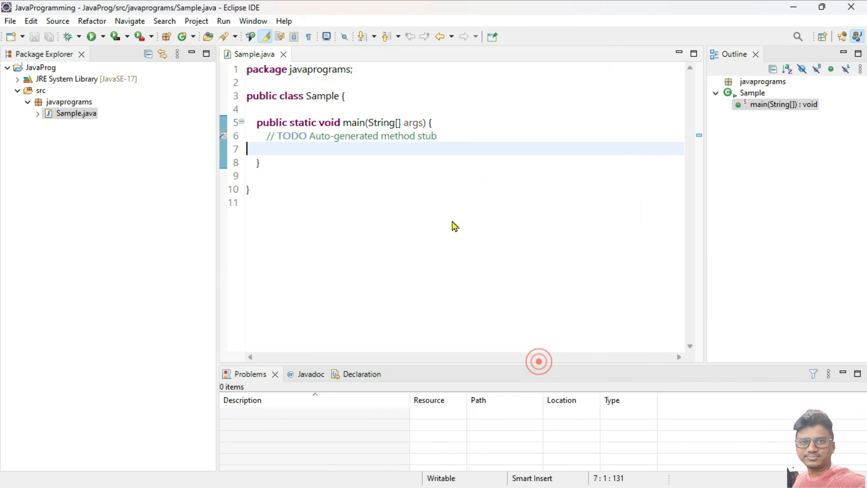
Step: Add System.out.println("Welcome to Java Programming"); to Sample's main method using code completion, and save the file
{"action": "key", "text": "Tab"}
{"action": "key", "text": "Tab"}
{"action": "type", "text": "Syso"}
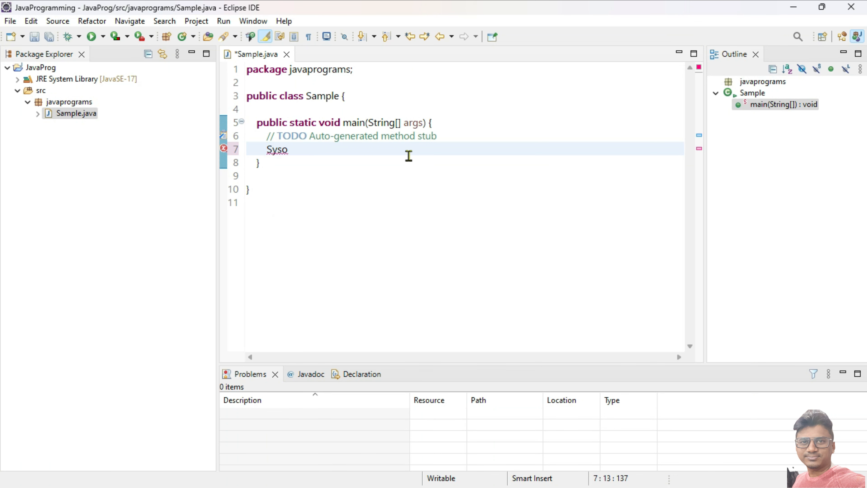
{"action": "key", "text": "ctrl+space"}
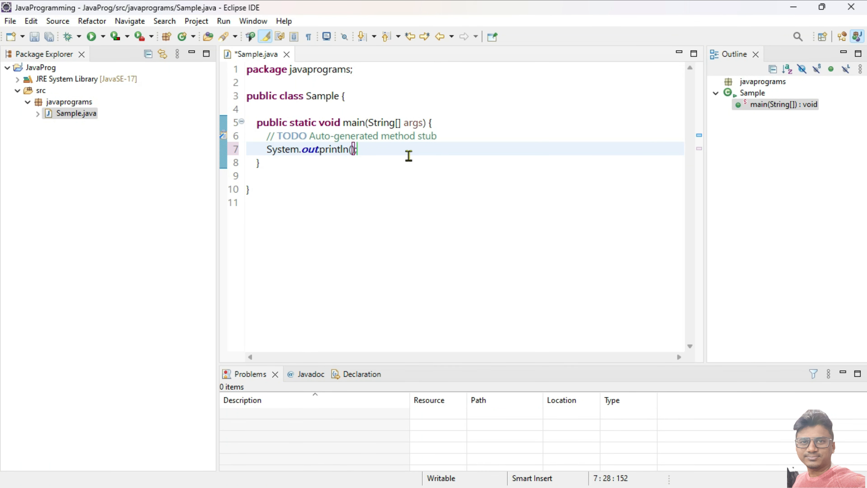
{"action": "type", "text": "\""}
{"action": "type", "text": "Welc"}
{"action": "type", "text": "ome to Java "}
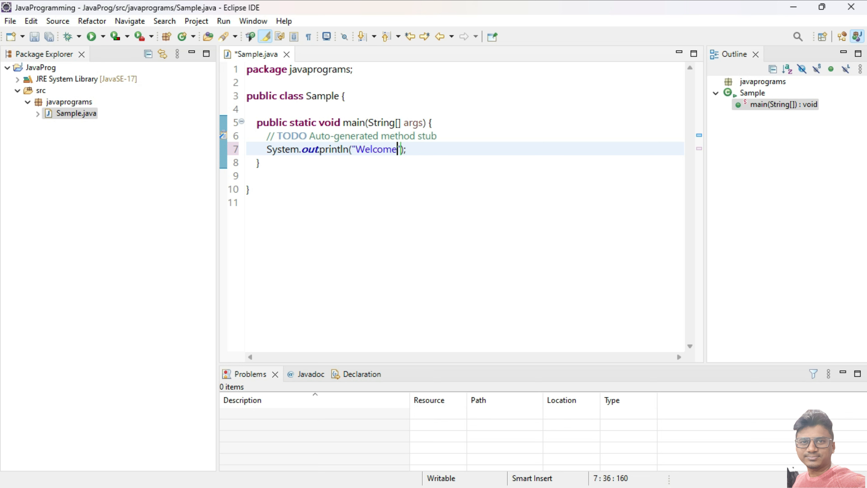
{"action": "type", "text": "Pro"}
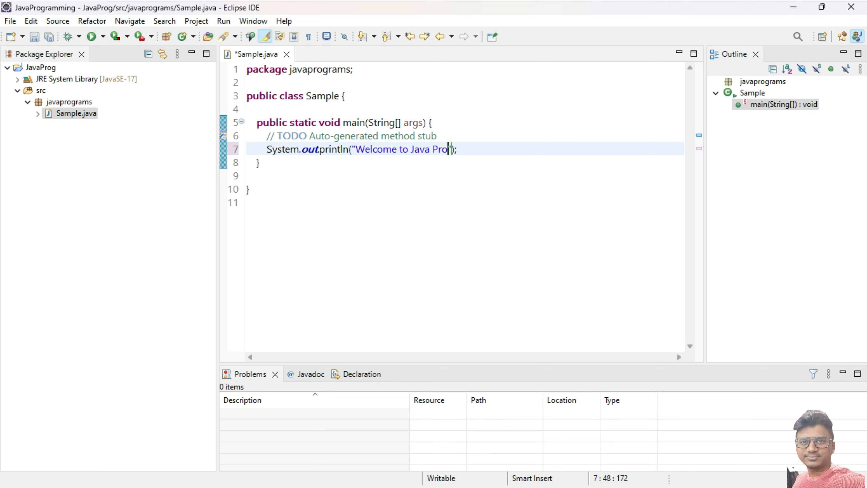
{"action": "type", "text": "gramming"}
{"action": "key", "text": "ctrl+s"}
Step: Run Sample as a Java application and highlight all its console output before returning to the editor
{"action": "right_click", "coordinate": [425, 152]}
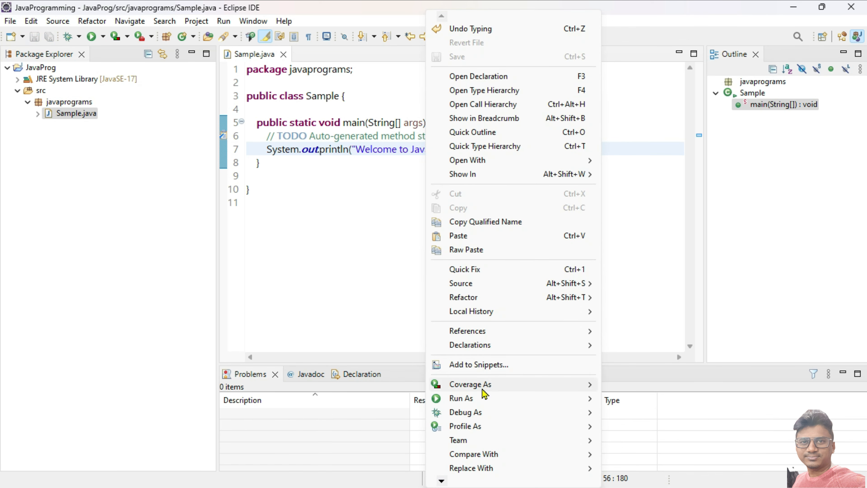
{"action": "mouse_move", "coordinate": [483, 398]}
{"action": "left_click", "coordinate": [642, 414]}
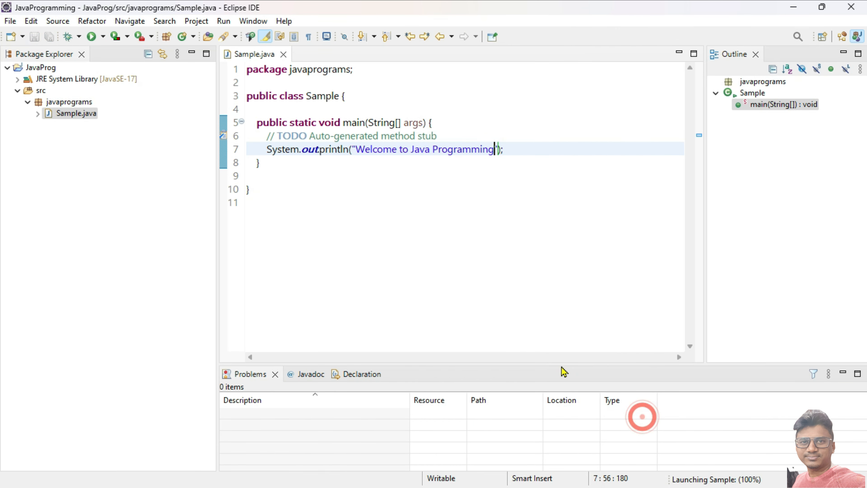
{"action": "left_click", "coordinate": [393, 409]}
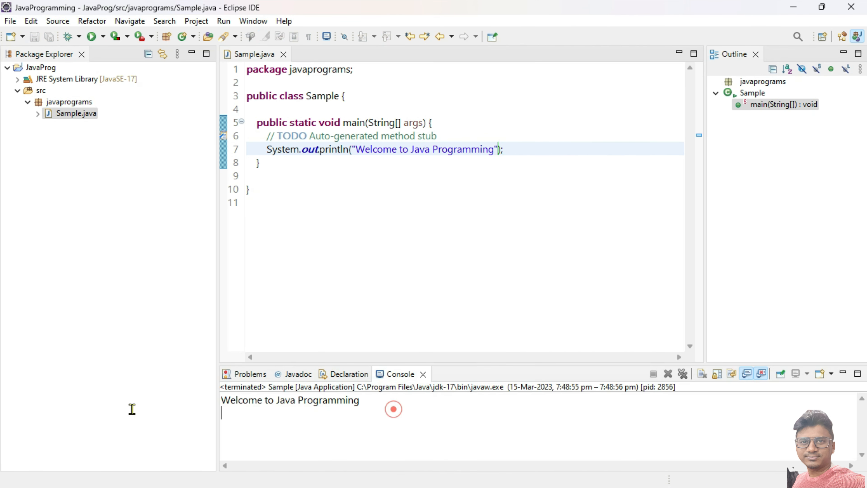
{"action": "key", "text": "ctrl+a"}
{"action": "left_click", "coordinate": [417, 221]}
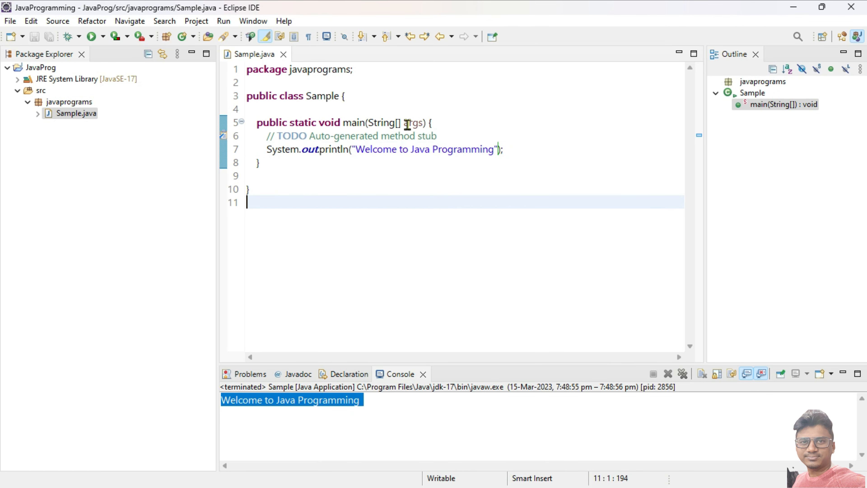
Step: Create a public class named Mathsfunctions in the javaprograms package without a main method stub
{"action": "left_click", "coordinate": [67, 101]}
{"action": "right_click", "coordinate": [74, 101]}
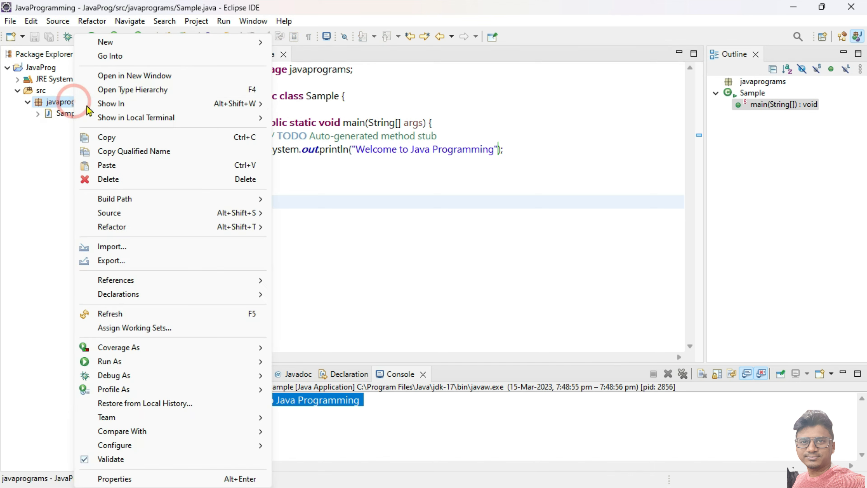
{"action": "mouse_move", "coordinate": [110, 42]}
{"action": "left_click", "coordinate": [331, 91]}
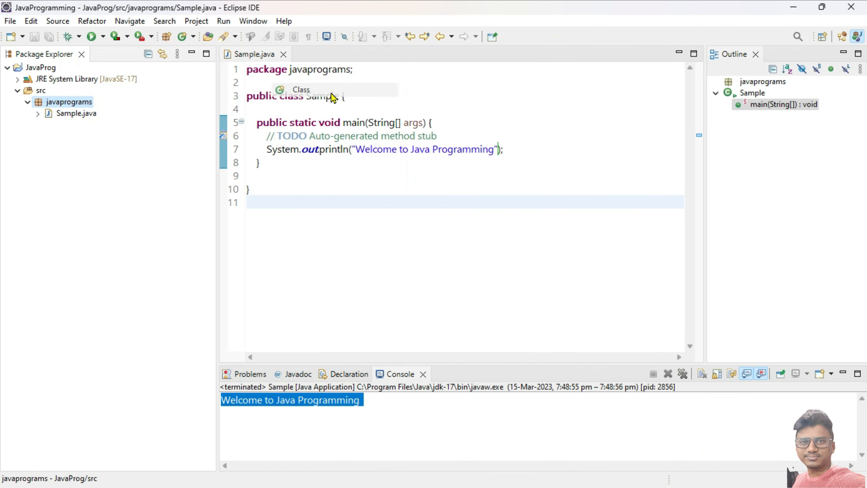
{"action": "type", "text": "Mathsfunctions"}
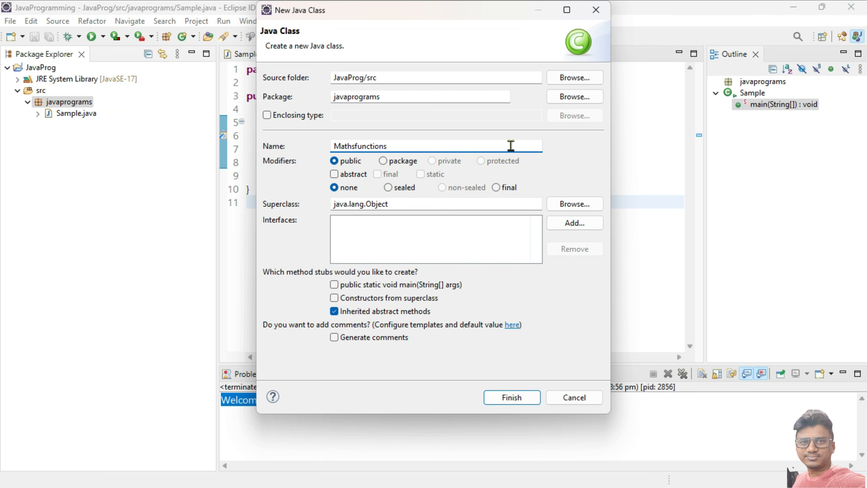
{"action": "left_click", "coordinate": [514, 403]}
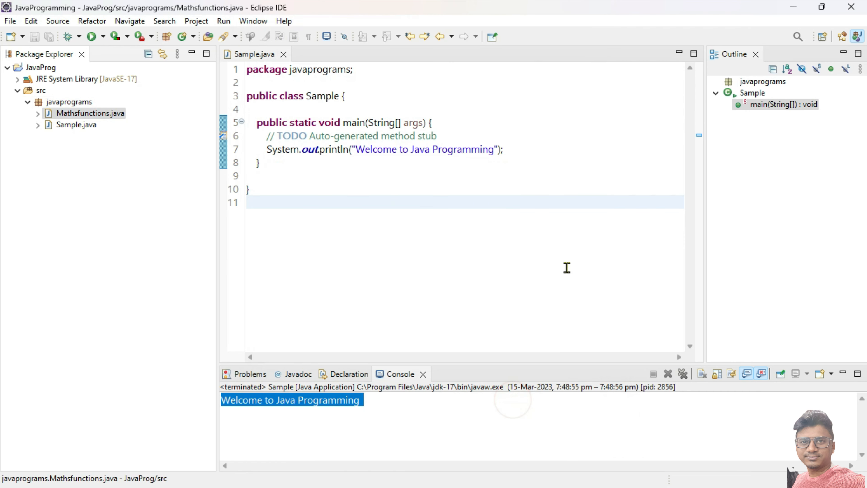
Step: Insert a public static void main method into the Mathsfunctions class from the main code template, and save the file
{"action": "left_click", "coordinate": [422, 105]}
{"action": "key", "text": "Return"}
{"action": "key", "text": "Return"}
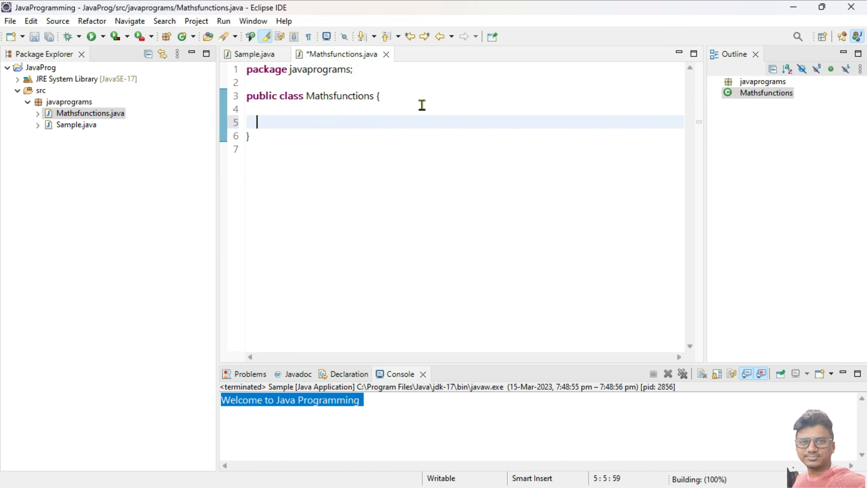
{"action": "type", "text": "main"}
{"action": "key", "text": "ctrl+space"}
{"action": "key", "text": "Escape"}
{"action": "key", "text": "ctrl+space"}
{"action": "key", "text": "Return"}
{"action": "key", "text": "ctrl+s"}
{"action": "left_click", "coordinate": [443, 176]}
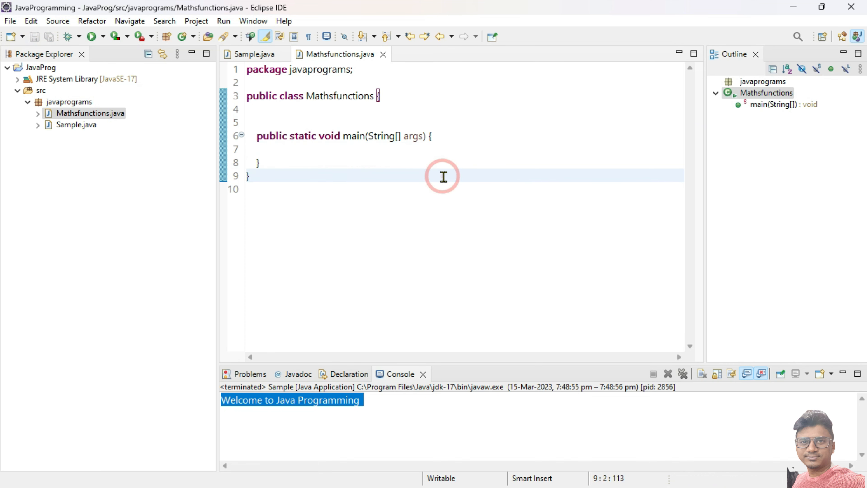
Step: Collapse the JavaProg project, search the new-item wizards for "maven" and start a new Maven Project
{"action": "left_click", "coordinate": [8, 68]}
{"action": "left_click", "coordinate": [10, 21]}
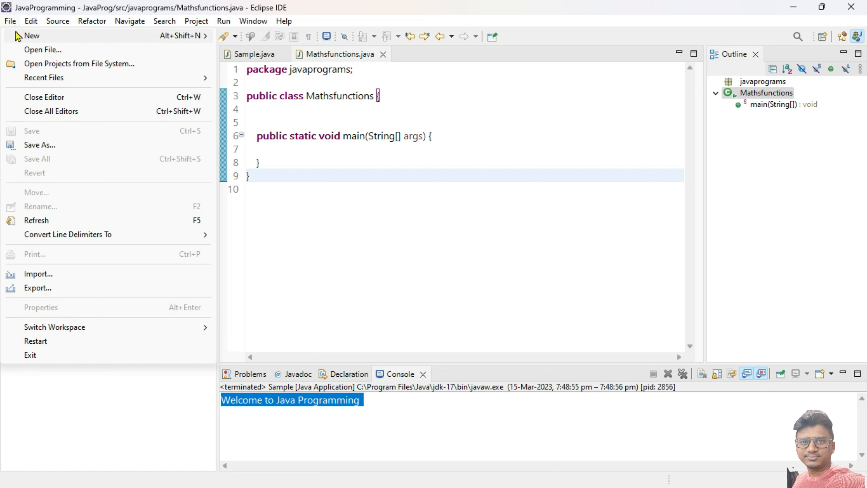
{"action": "mouse_move", "coordinate": [18, 36]}
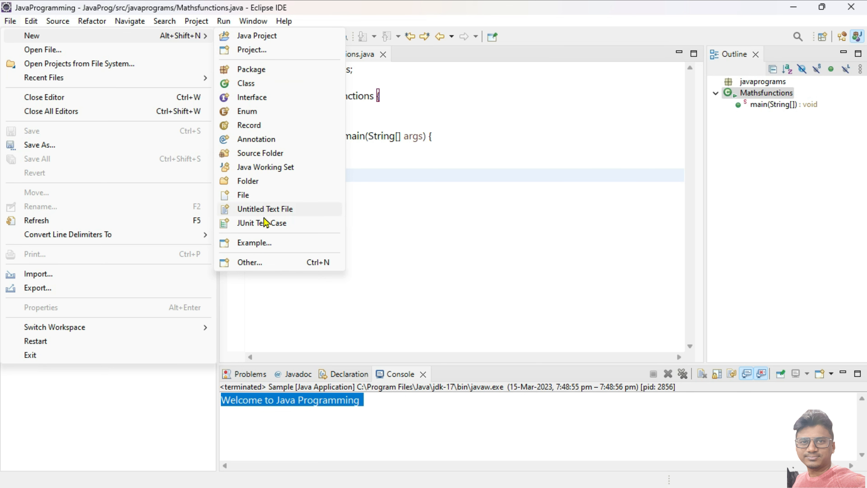
{"action": "left_click", "coordinate": [249, 263]}
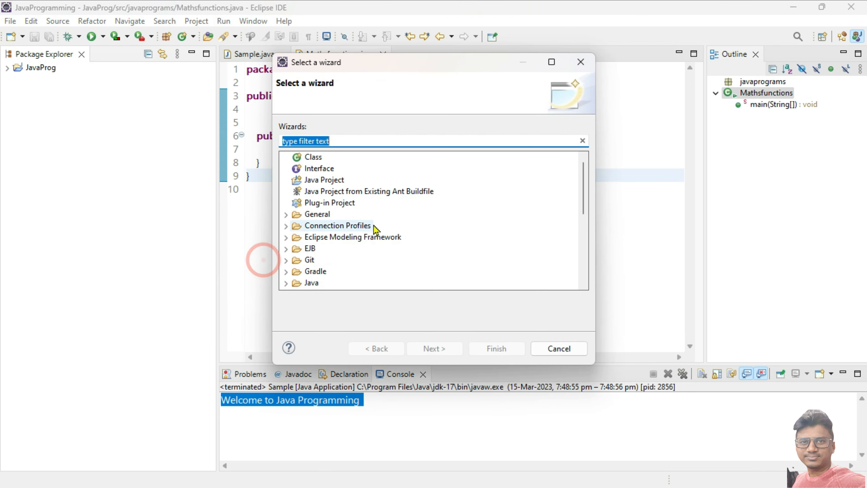
{"action": "type", "text": "mav"}
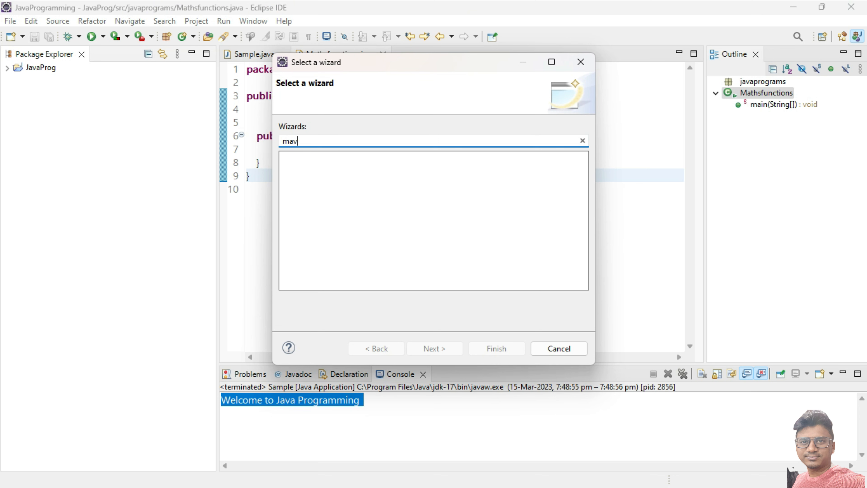
{"action": "type", "text": "aen"}
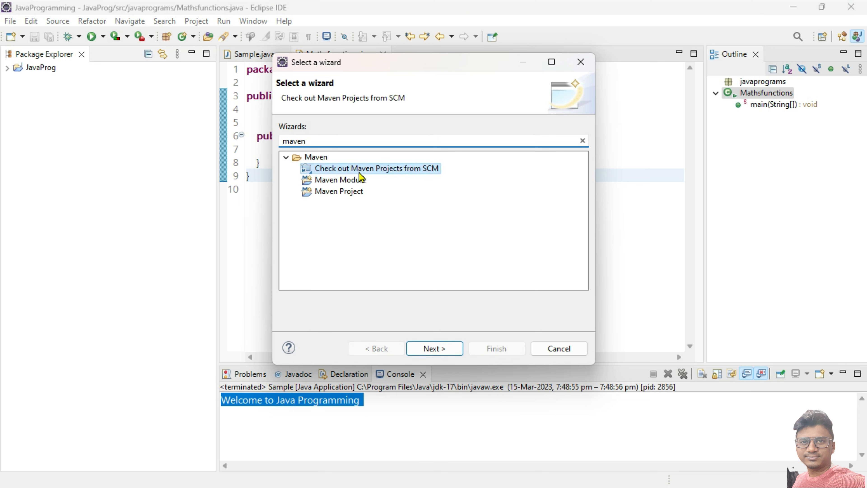
{"action": "left_click", "coordinate": [342, 193]}
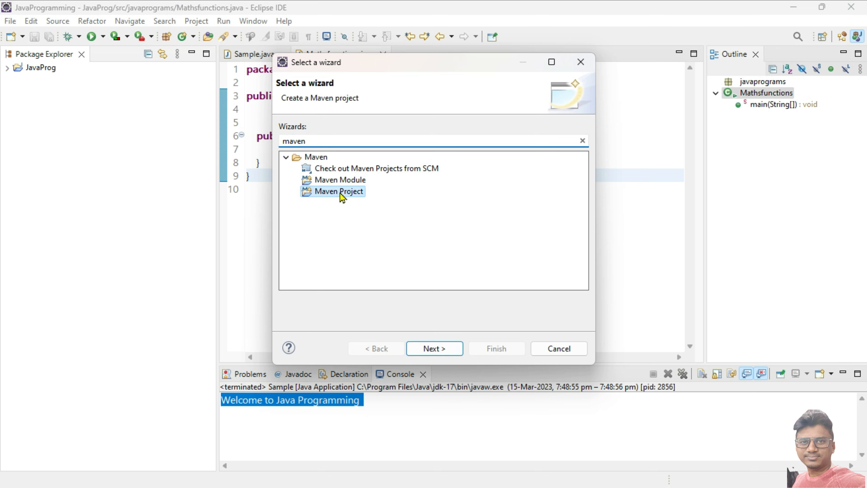
{"action": "left_click", "coordinate": [443, 348]}
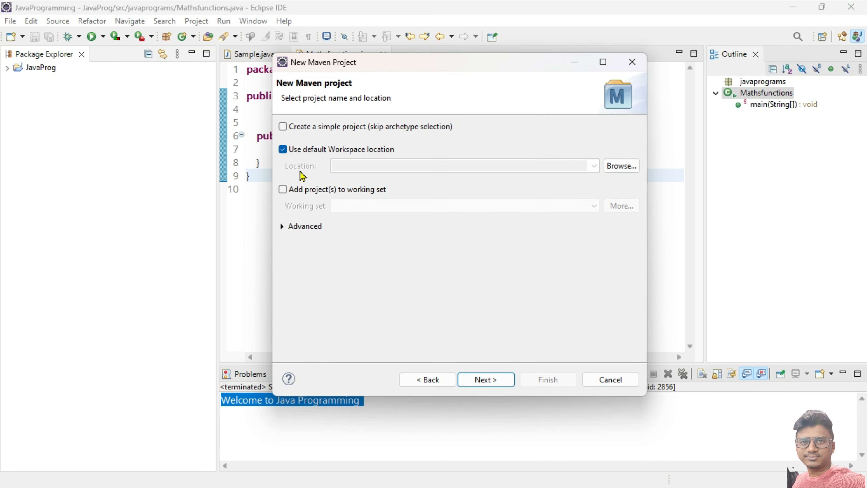
Step: Make it a simple project that skips archetype selection, and set the Artifact Id to flipkartautomation
{"action": "left_click", "coordinate": [297, 130]}
{"action": "left_click", "coordinate": [493, 381]}
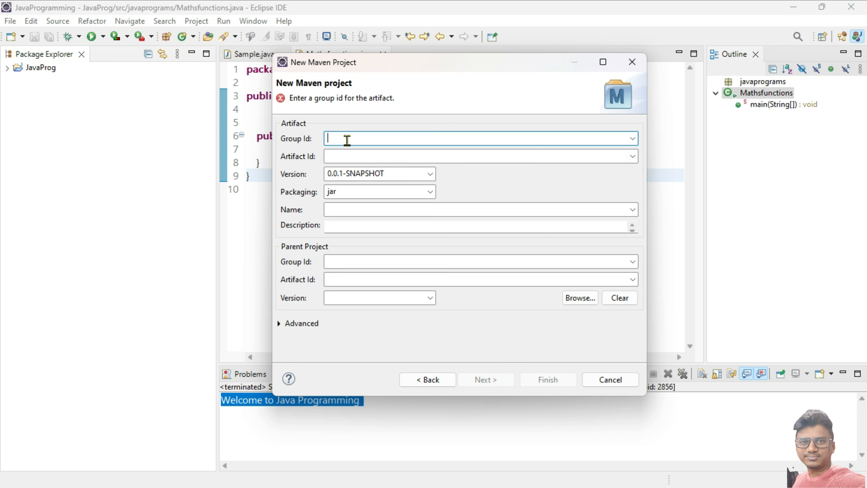
{"action": "left_click", "coordinate": [342, 157]}
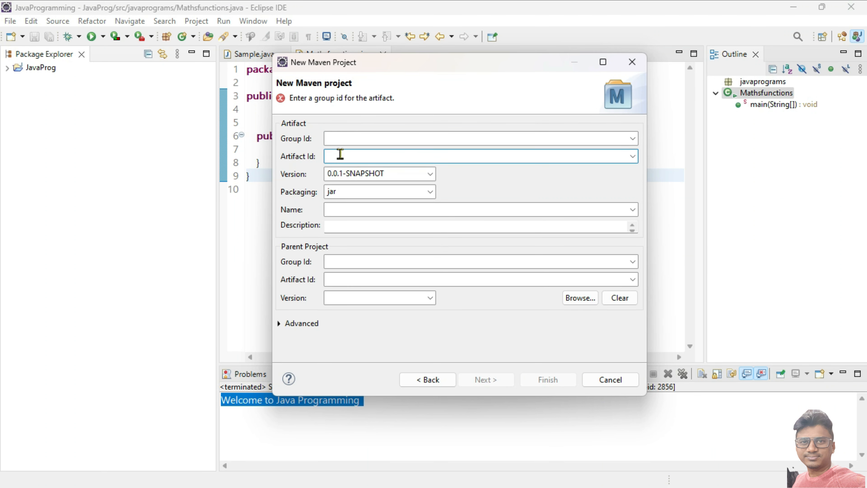
{"action": "left_click", "coordinate": [352, 157]}
{"action": "type", "text": "flipkartautomation"}
Step: Set the artifact's Group Id to com.project.testing and create the Maven project
{"action": "left_click", "coordinate": [406, 143]}
{"action": "type", "text": "com.project."}
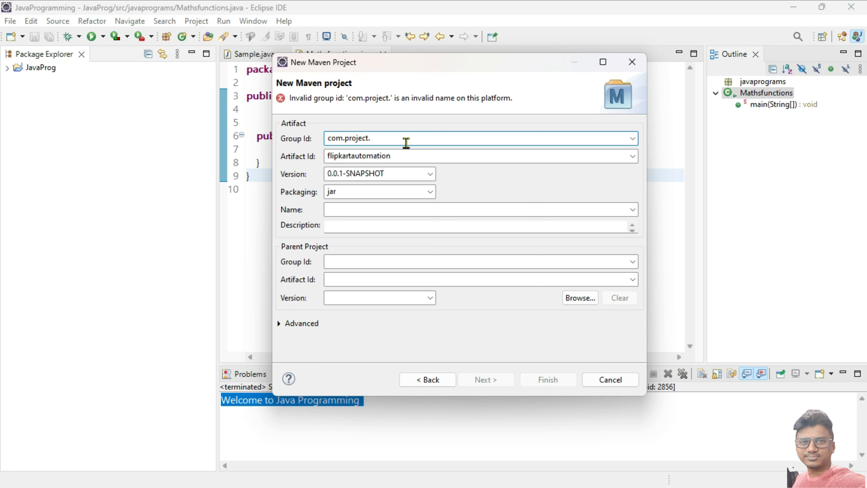
{"action": "type", "text": "devel"}
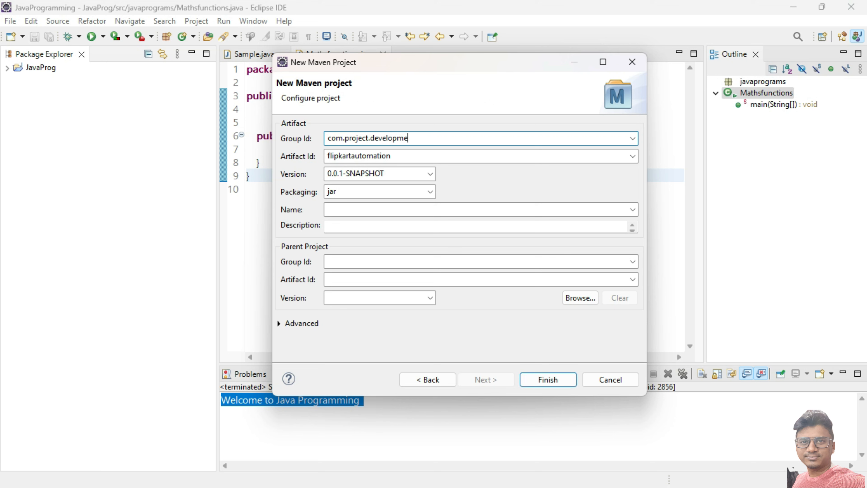
{"action": "type", "text": "opme"}
{"action": "key", "text": "BackSpace"}
{"action": "key", "text": "BackSpace"}
{"action": "key", "text": "BackSpace"}
{"action": "key", "text": "BackSpace"}
{"action": "key", "text": "BackSpace"}
{"action": "key", "text": "BackSpace"}
{"action": "key", "text": "BackSpace"}
{"action": "key", "text": "BackSpace"}
{"action": "key", "text": "BackSpace"}
{"action": "type", "text": "testing"}
{"action": "left_click", "coordinate": [552, 380]}
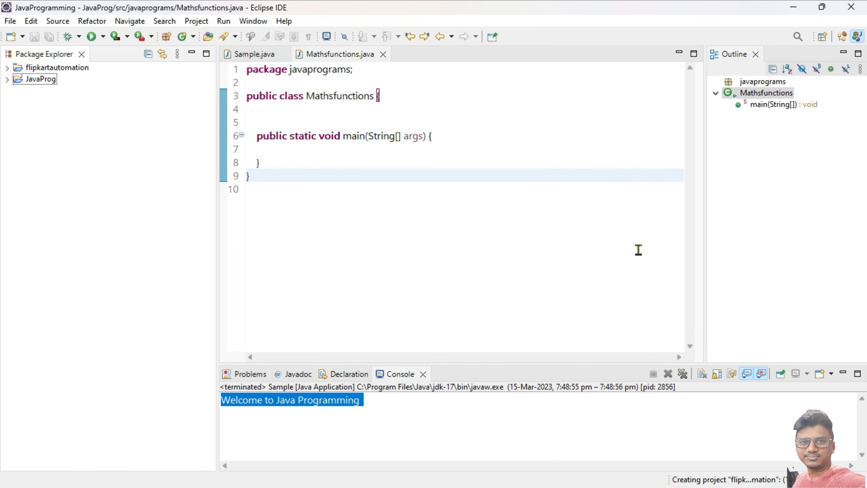
Step: Close all open editors, including Sample.java and Mathsfunctions.java
{"action": "right_click", "coordinate": [257, 55]}
{"action": "left_click", "coordinate": [297, 120]}
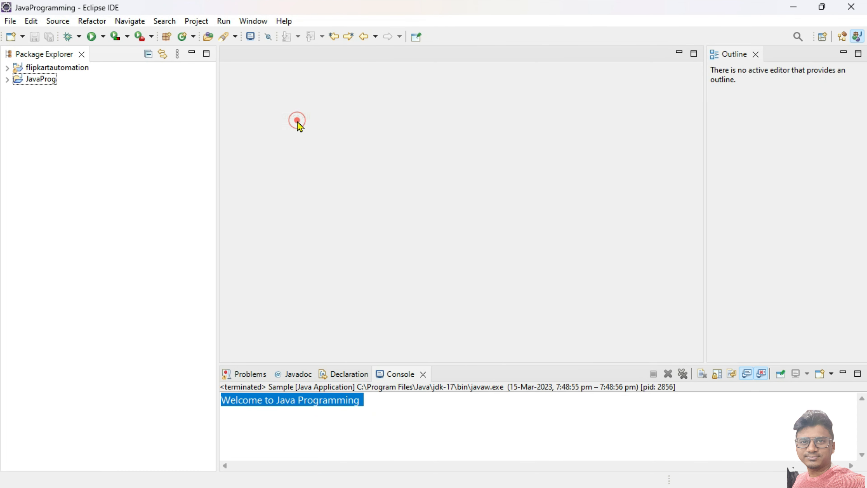